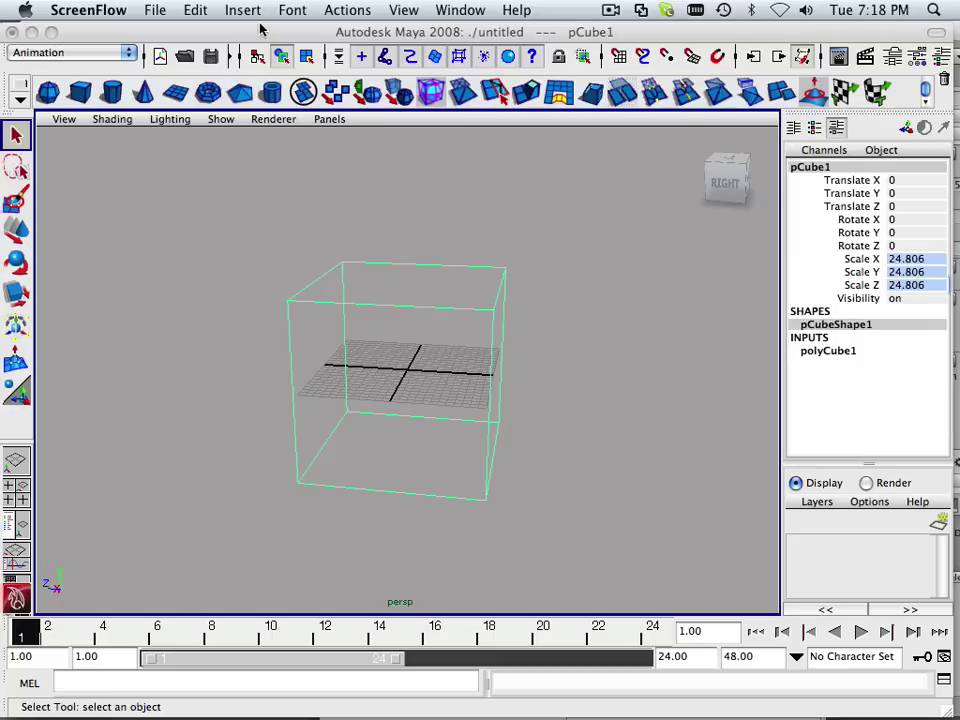
# - Switch Maya to the Polygons menu set and open the UV Texture Editor
pyautogui.click(113, 62)
pyautogui.click(122, 53)
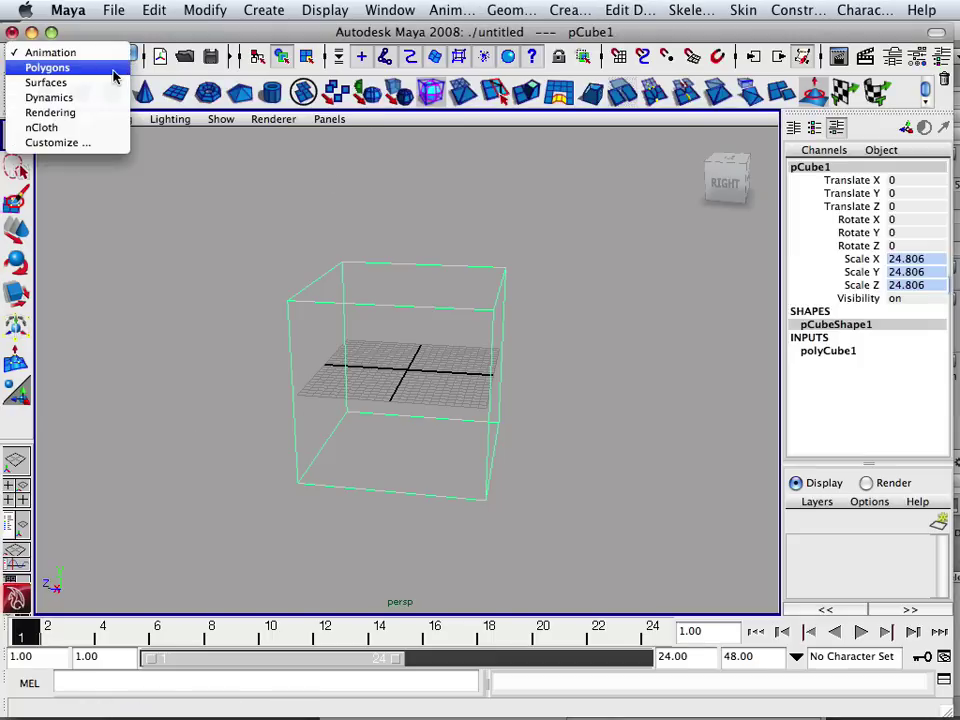
pyautogui.click(113, 67)
pyautogui.click(389, 10)
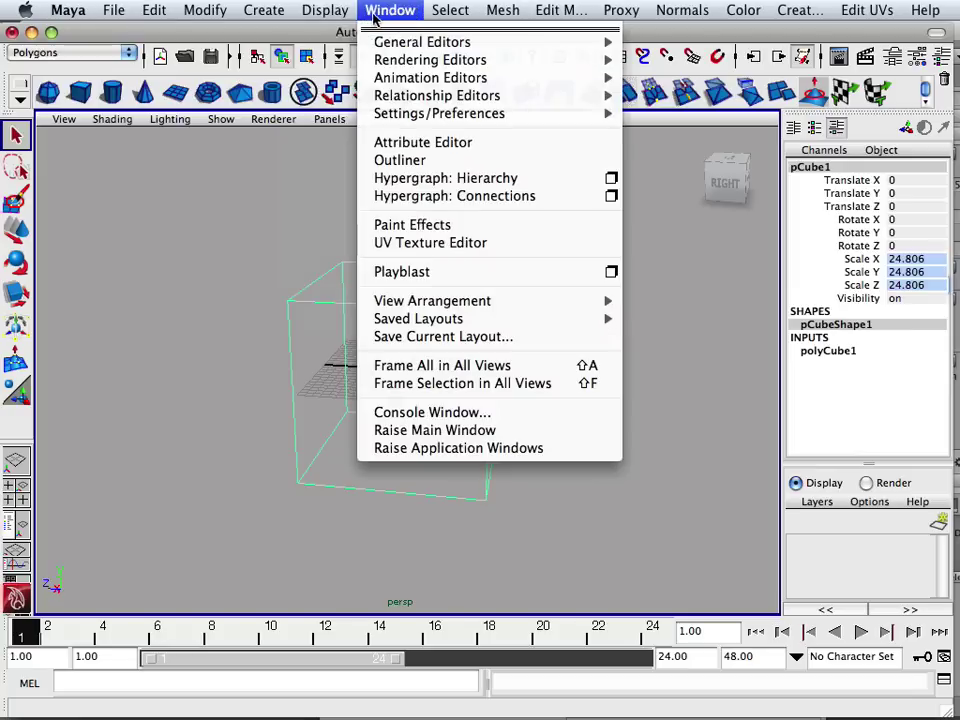
pyautogui.click(385, 243)
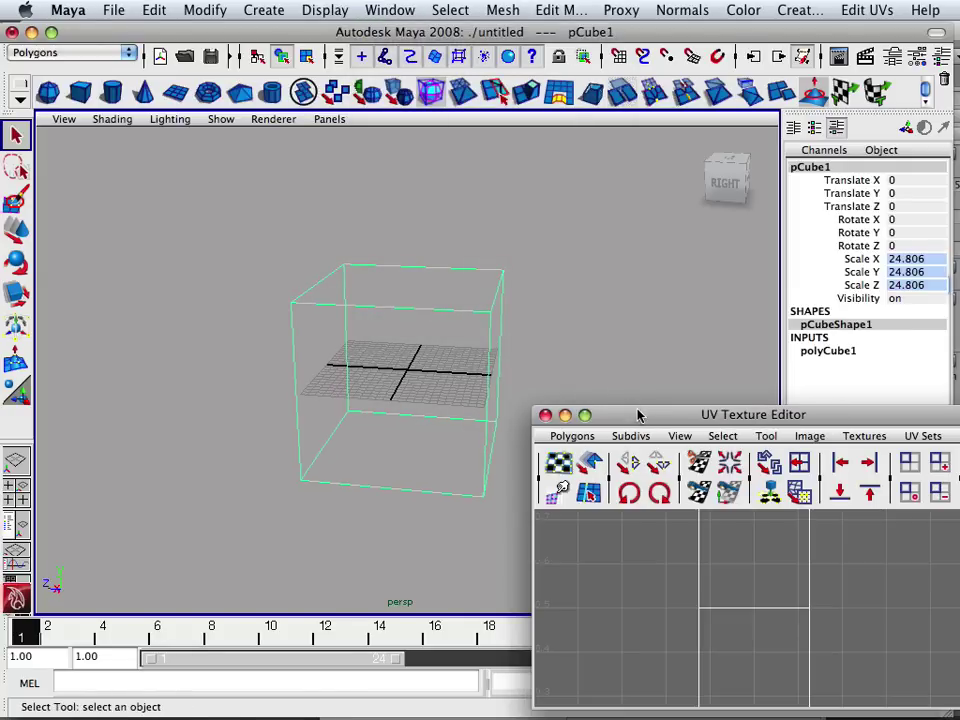
# - Move, enlarge and zoom the UV Texture Editor to frame pCube1's UVs beside the cube
pyautogui.moveTo(640, 415); pyautogui.dragTo(270, 94)
pyautogui.scroll(3, 375, 336)
pyautogui.scroll(-3, 375, 311)
pyautogui.moveTo(375, 311); pyautogui.dragTo(332, 320)
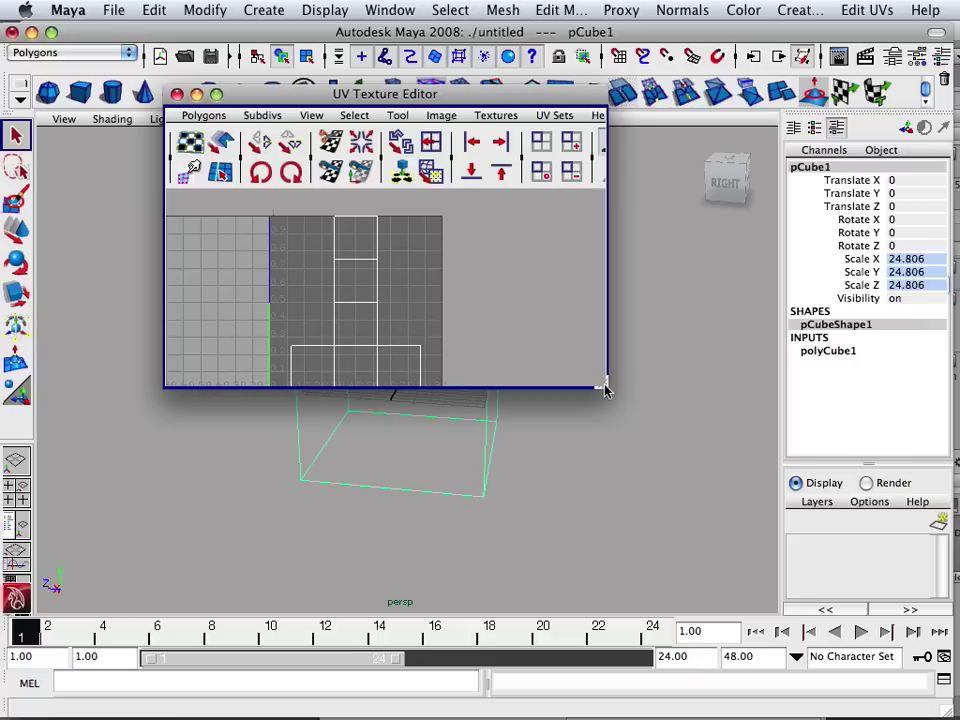
pyautogui.moveTo(605, 390); pyautogui.dragTo(758, 514)
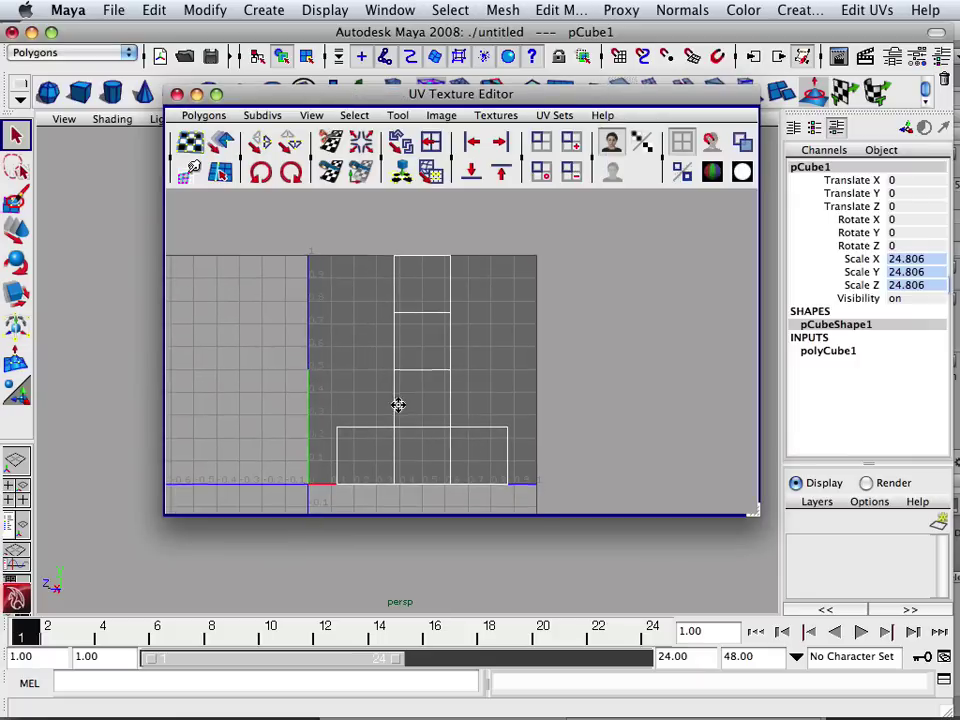
pyautogui.moveTo(398, 404); pyautogui.dragTo(364, 397)
pyautogui.scroll(2, 394, 392)
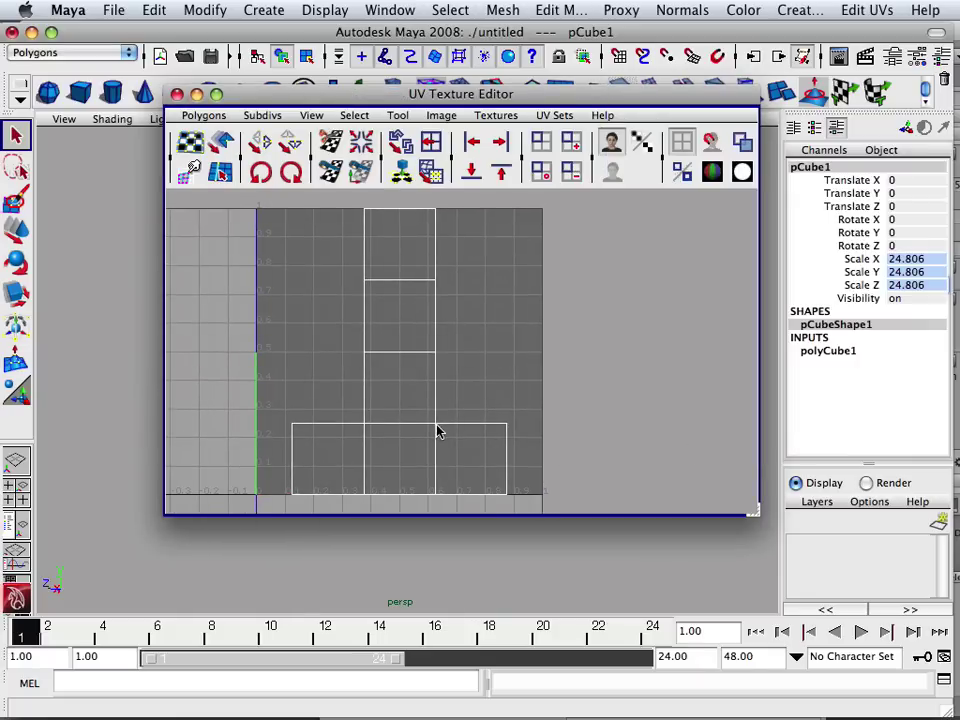
pyautogui.scroll(1, 436, 431)
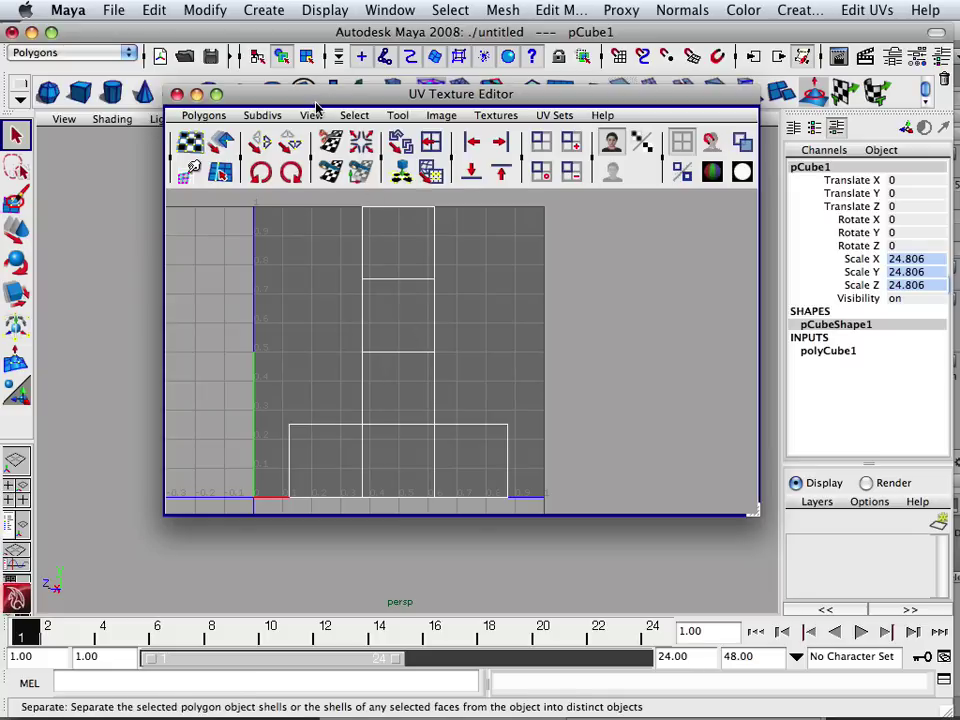
pyautogui.moveTo(316, 105); pyautogui.dragTo(619, 108)
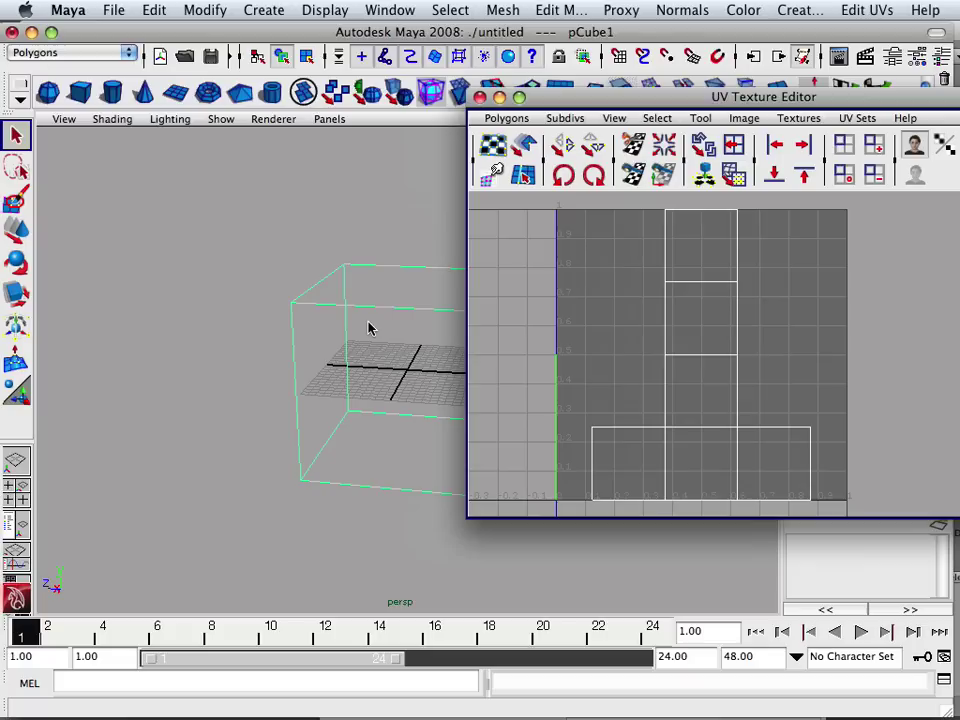
# - Open UV Snapshot from the UV editor's Polygons menu and set its size to 1024 × 1024
pyautogui.click(506, 118)
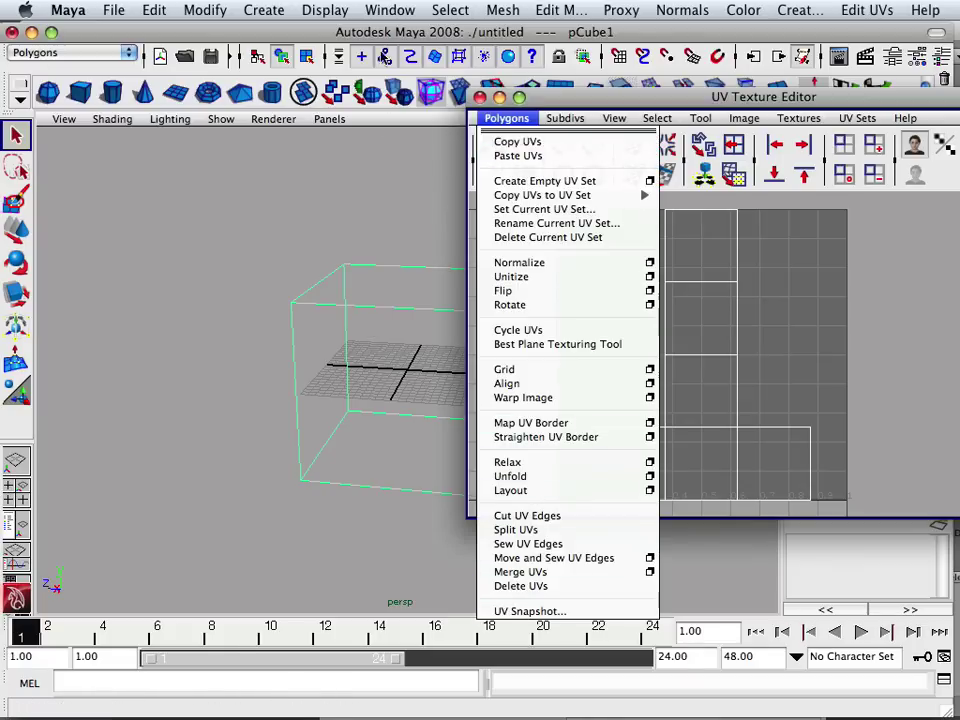
pyautogui.click(380, 12)
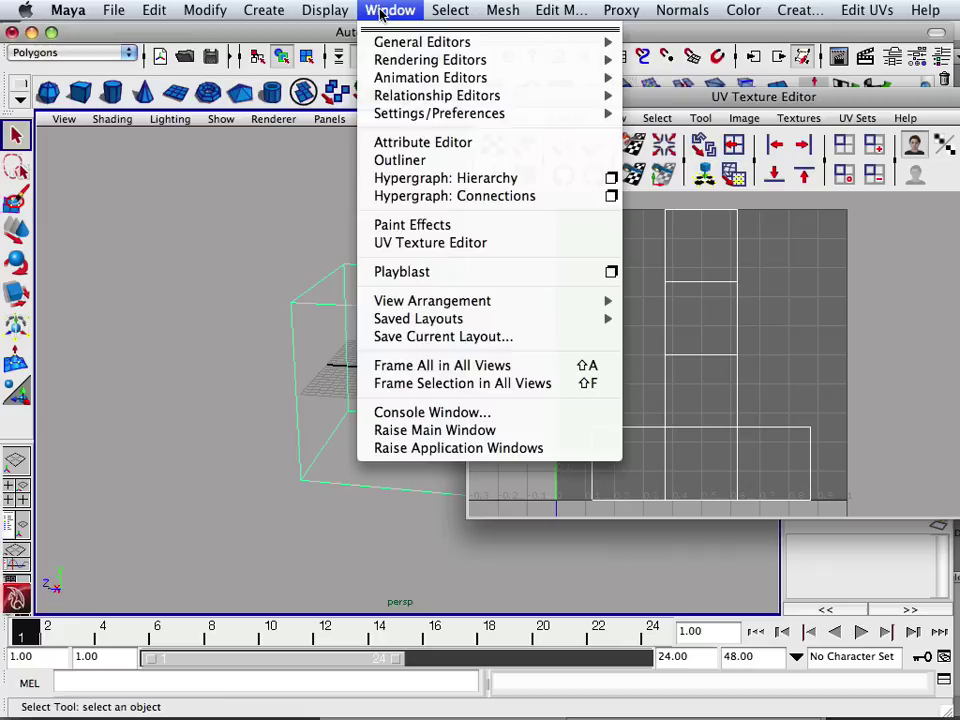
pyautogui.click(440, 245)
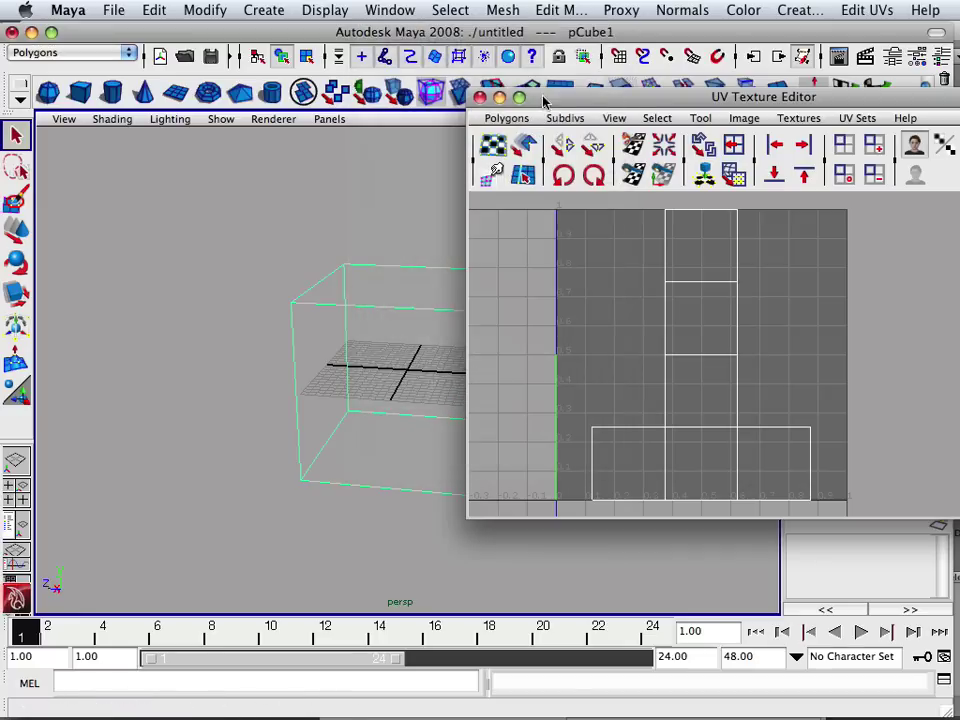
pyautogui.click(490, 119)
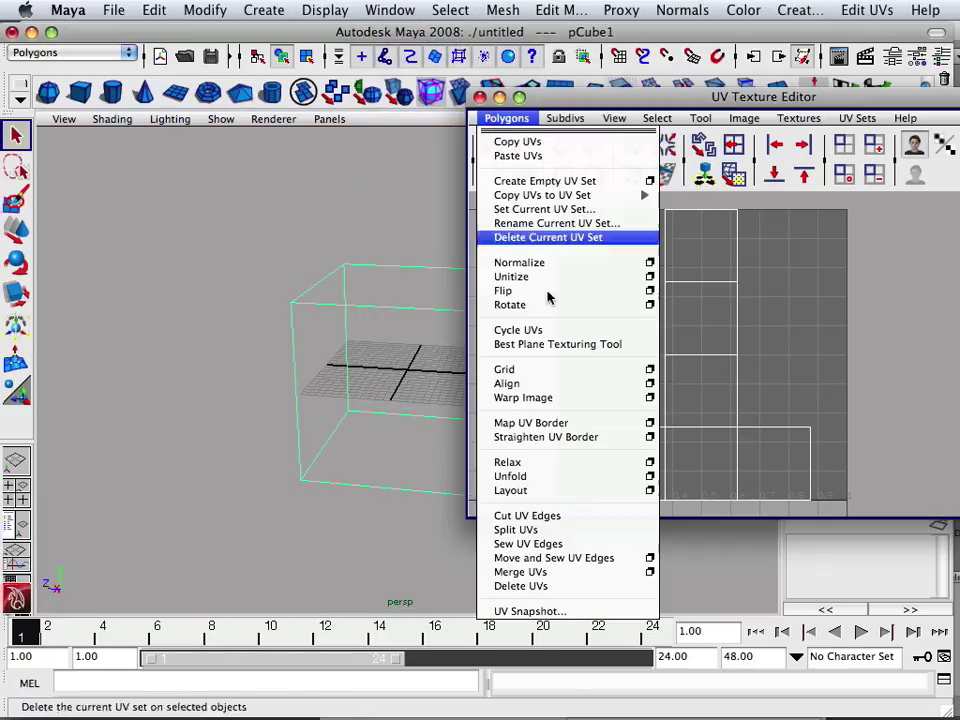
pyautogui.click(540, 611)
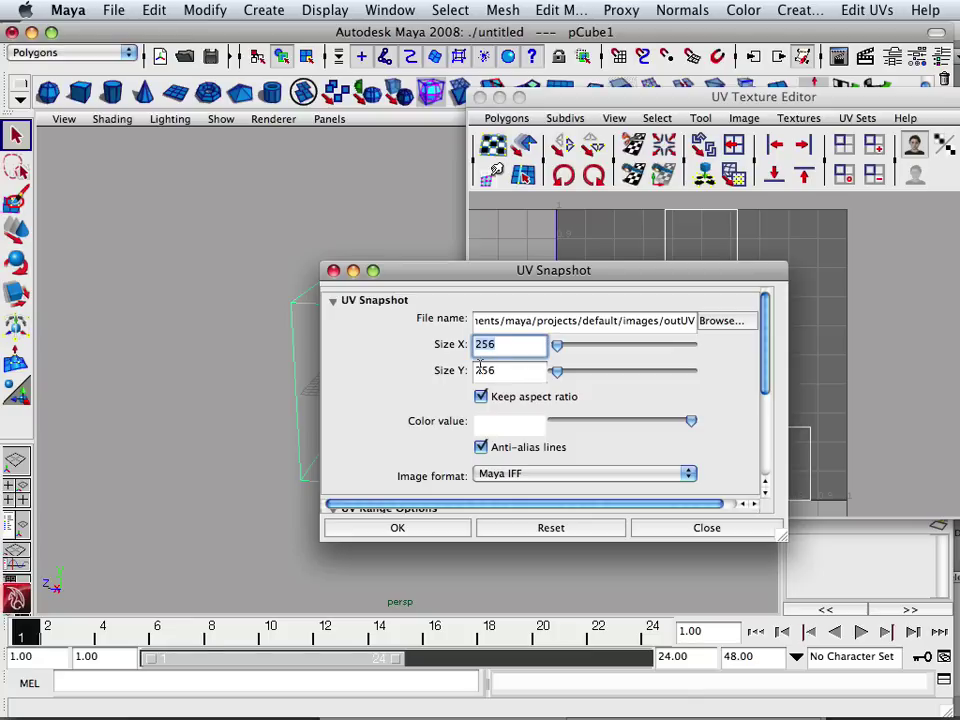
pyautogui.write('1024')
pyautogui.press('Tab')
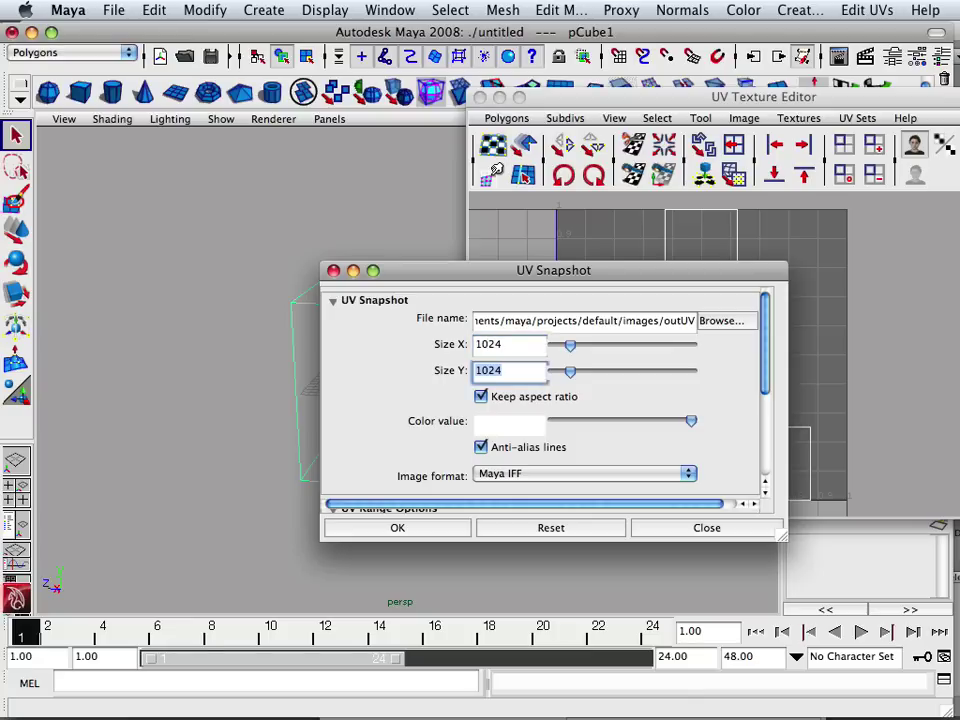
# - Browse to the Desktop and create and select a new folder named 'crate'
pyautogui.click(722, 321)
pyautogui.scroll(-3, 205, 330)
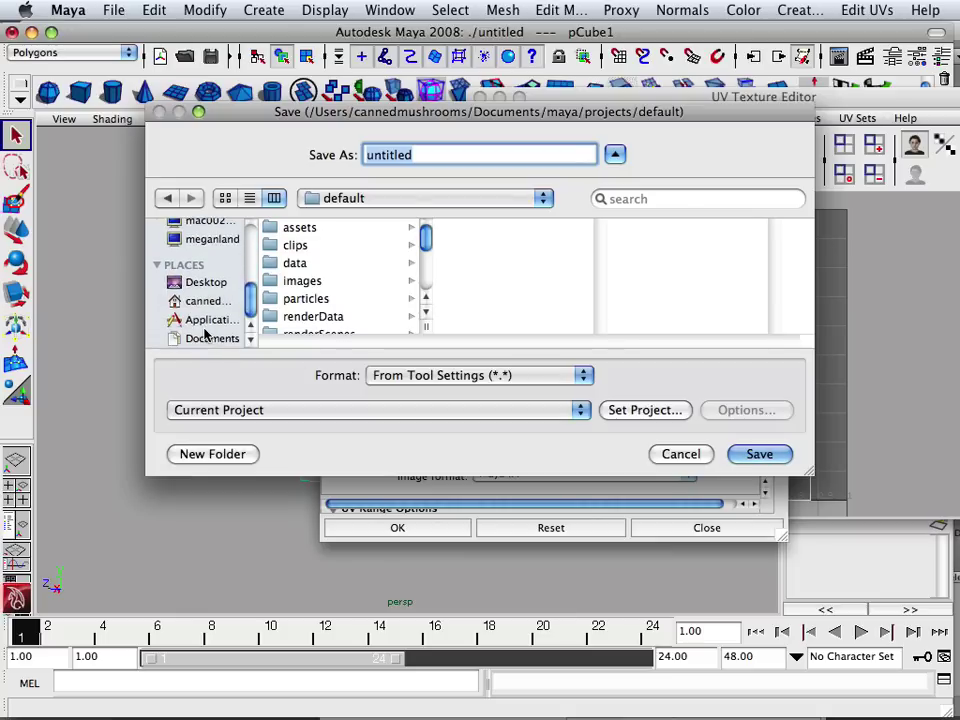
pyautogui.click(205, 283)
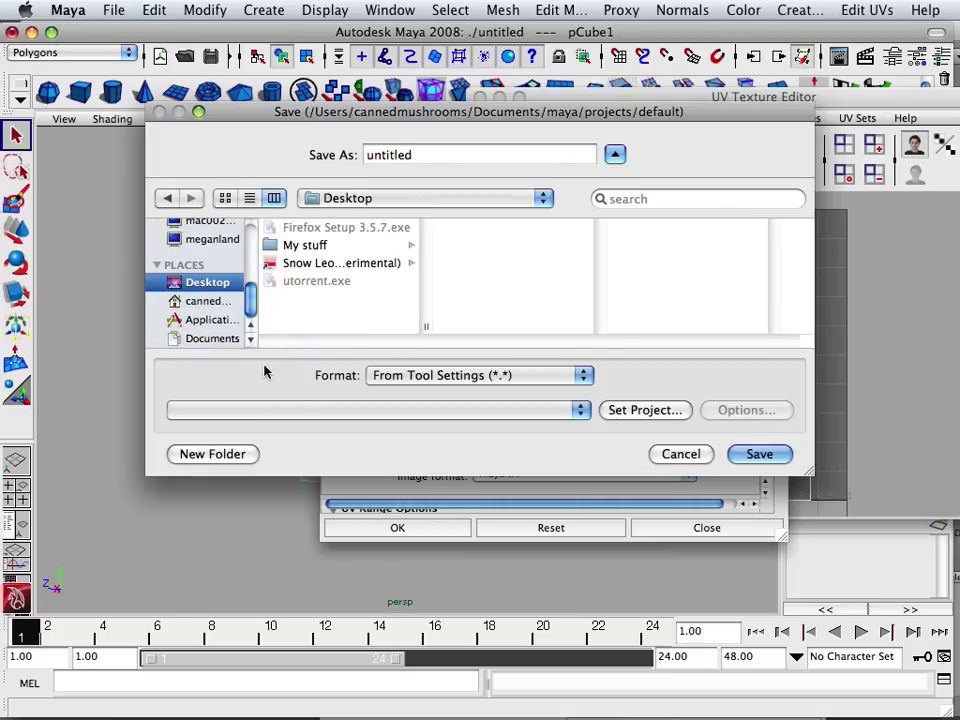
pyautogui.click(212, 454)
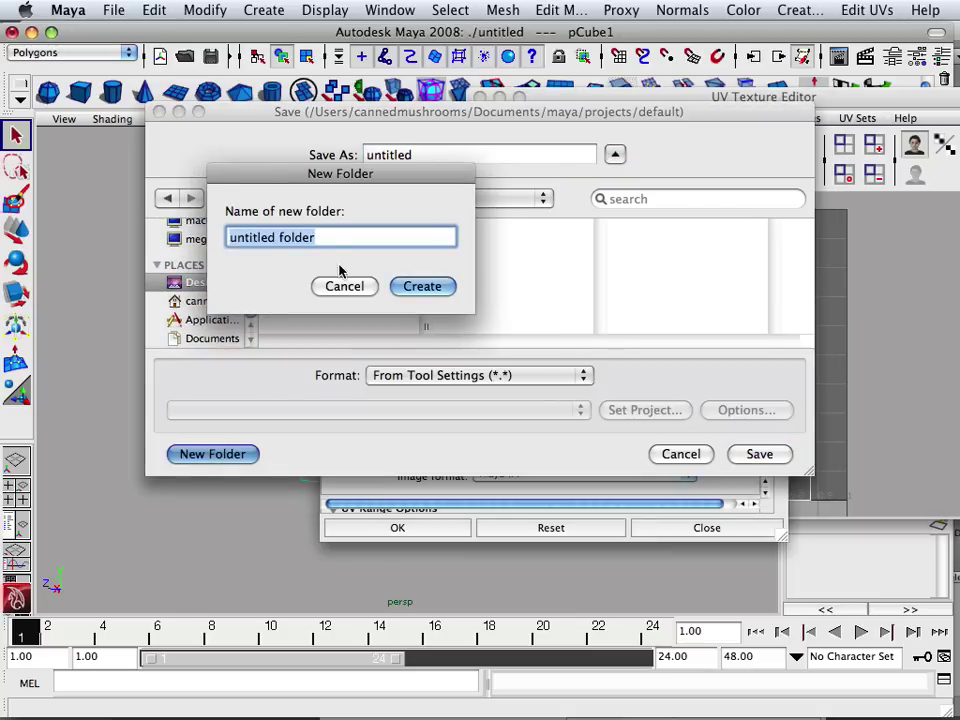
pyautogui.write('crat')
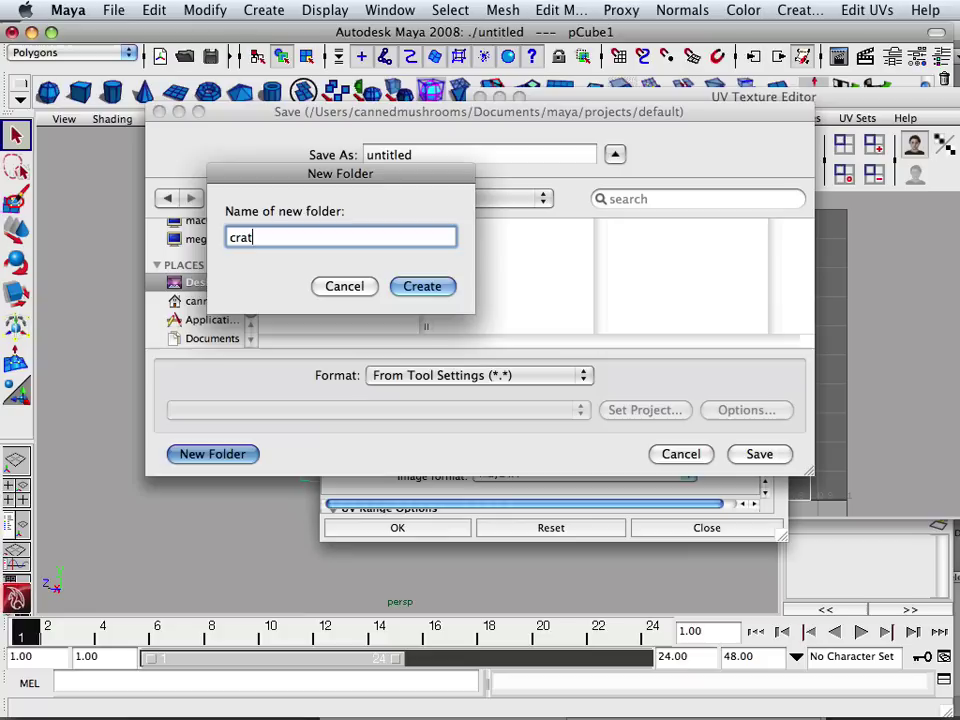
pyautogui.write('e')
pyautogui.click(420, 289)
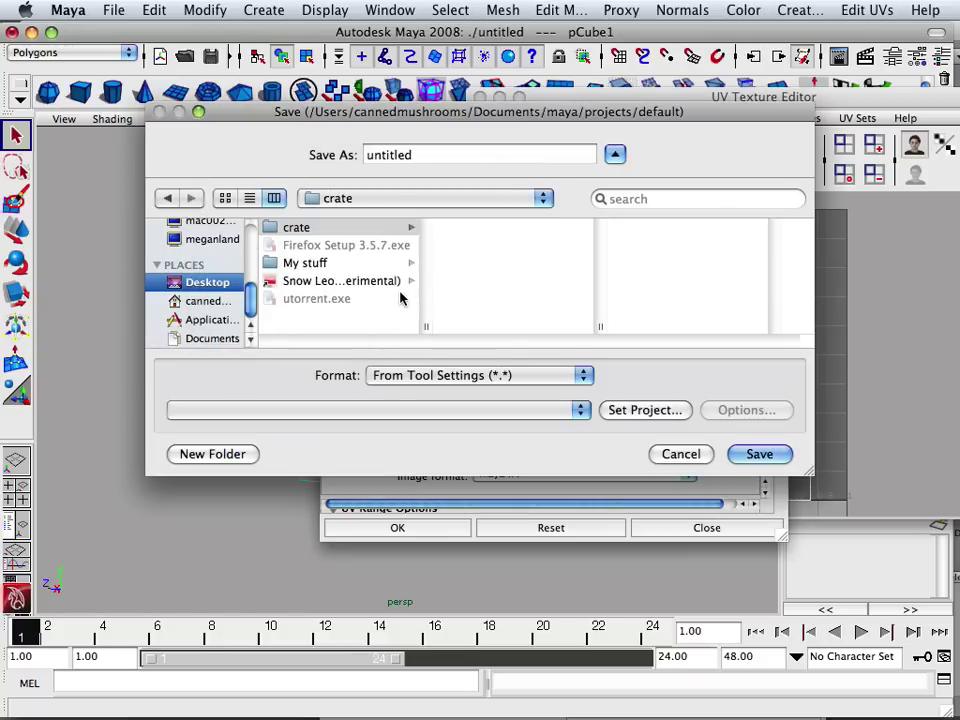
pyautogui.click(332, 229)
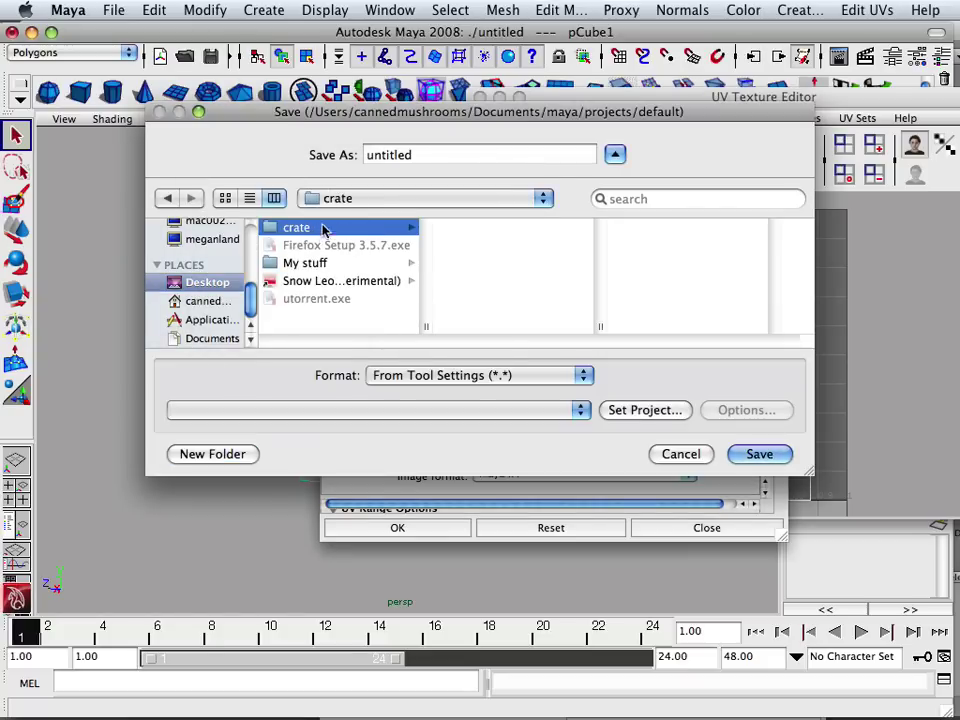
# - Name the snapshot file 'crateuvs.tga'
pyautogui.doubleClick(419, 158)
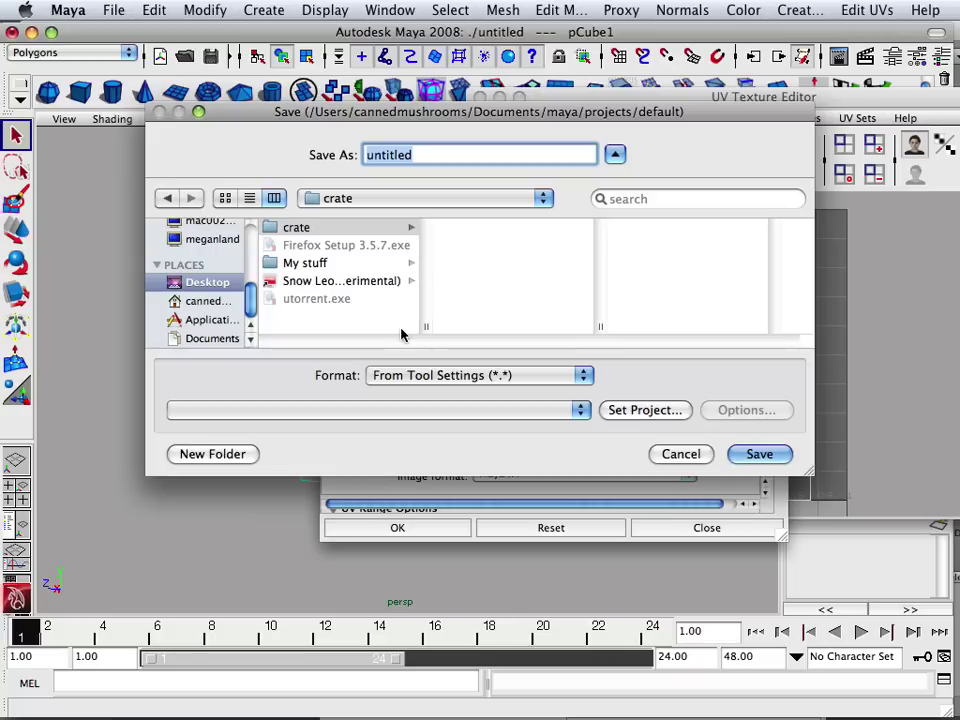
pyautogui.write('crate')
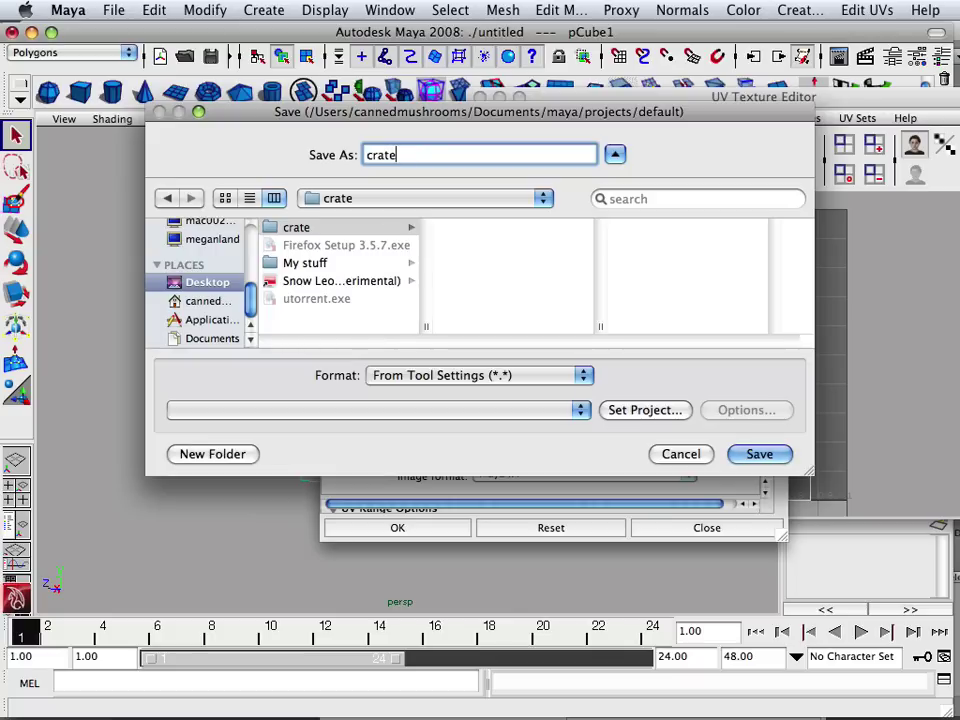
pyautogui.write('uvs')
pyautogui.write('.tga')
# - Confirm crateuvs.tga, set the image format to Targa and write the UV snapshot
pyautogui.click(759, 454)
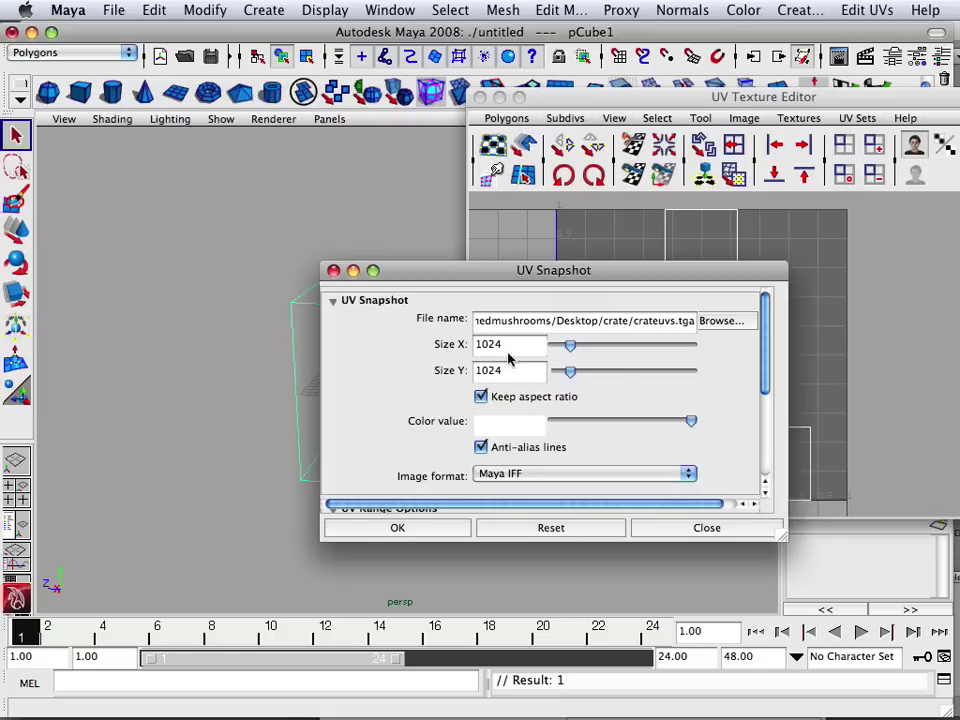
pyautogui.click(542, 474)
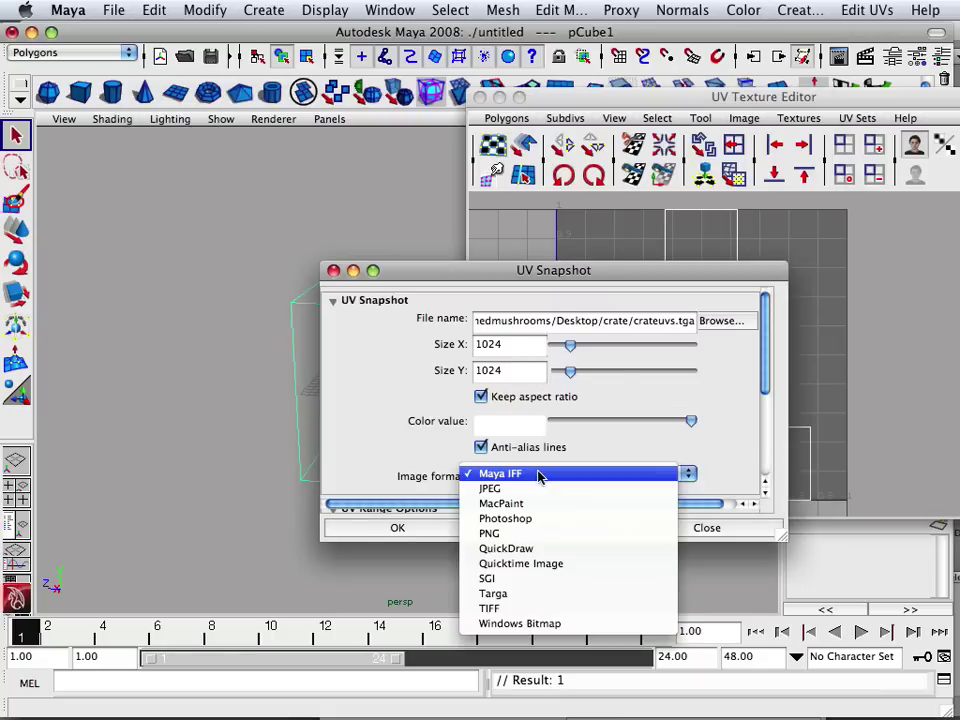
pyautogui.click(533, 596)
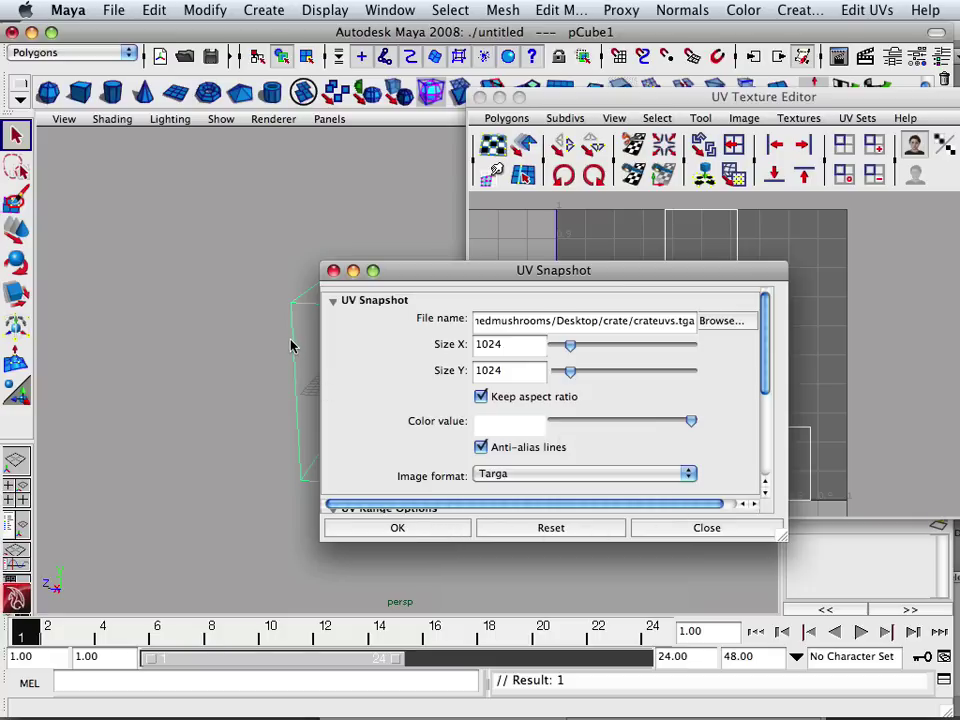
pyautogui.click(381, 530)
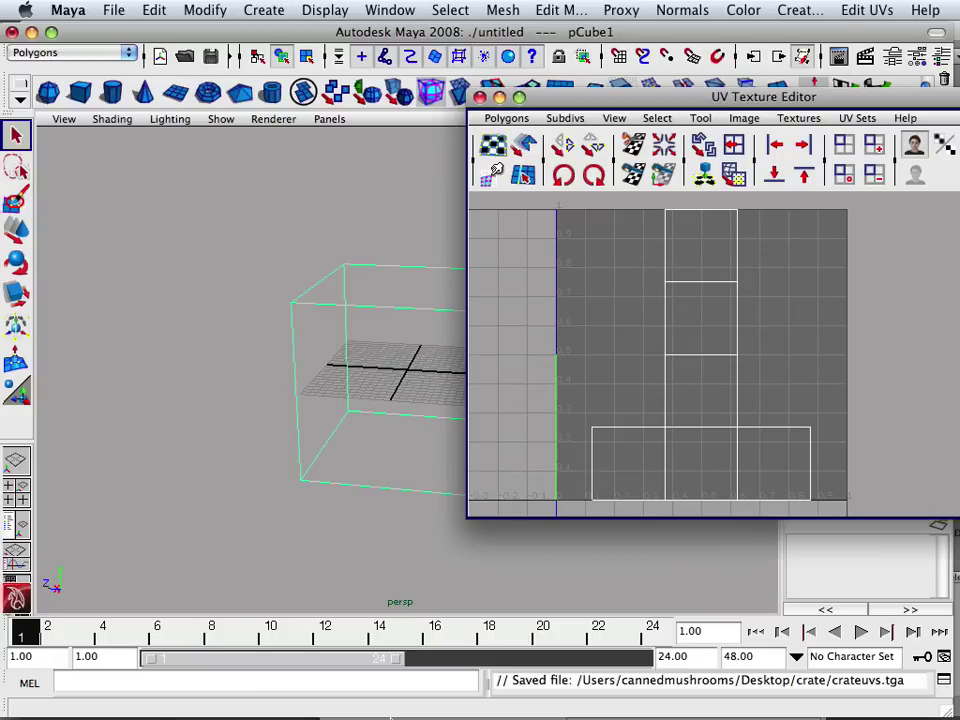
# - In Finder, open crateuvs.tga from the Desktop's crate folder with Adobe Photoshop CS4
pyautogui.moveTo(385, 712)
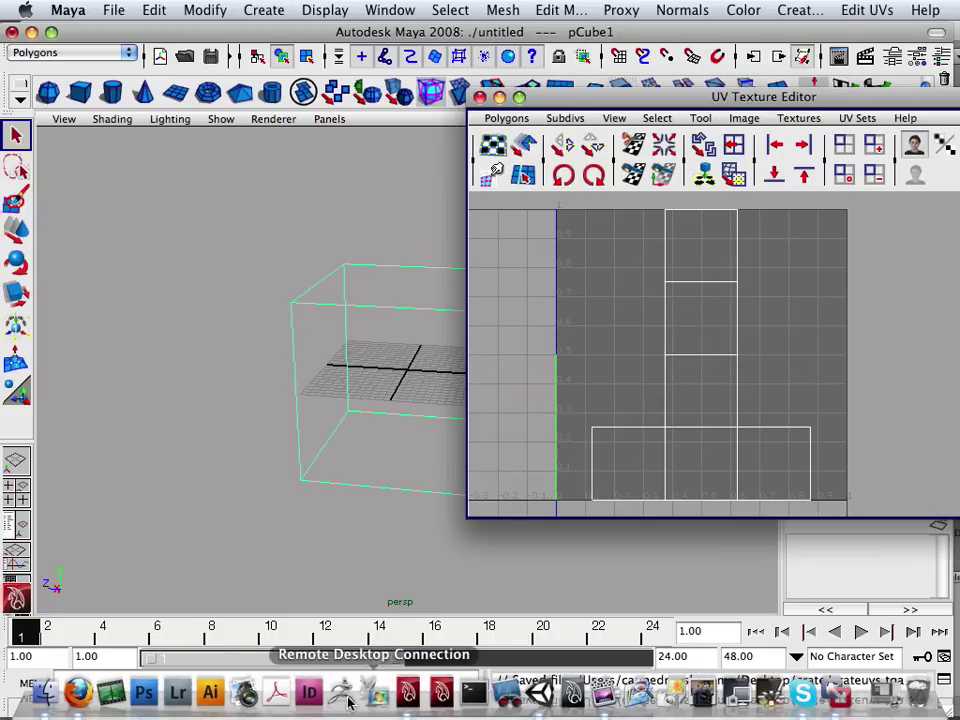
pyautogui.click(44, 692)
pyautogui.scroll(-3, 190, 377)
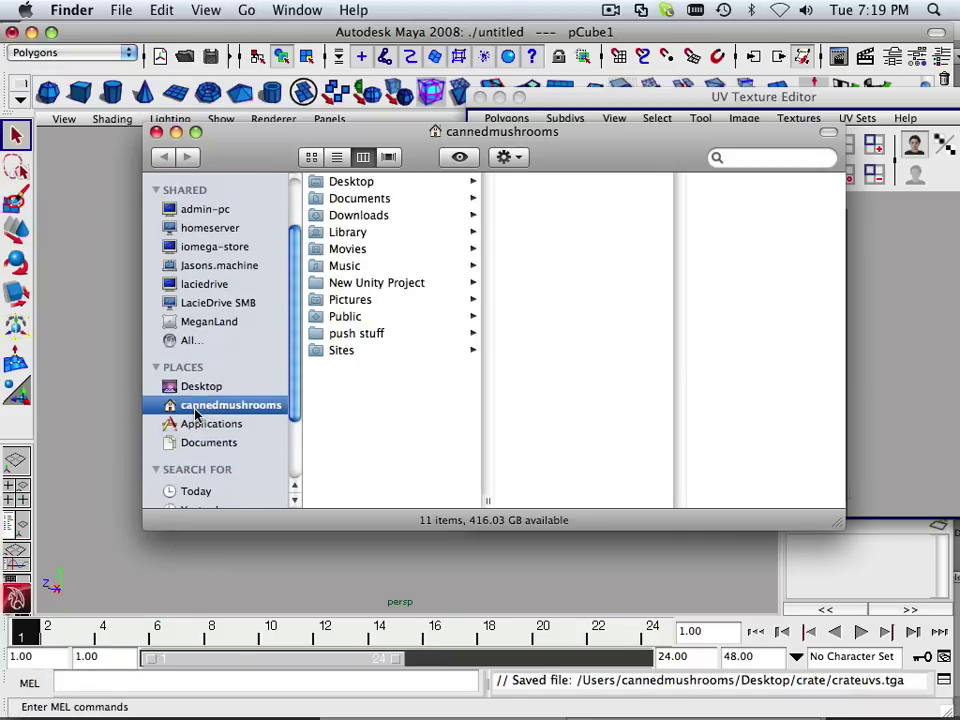
pyautogui.click(195, 375)
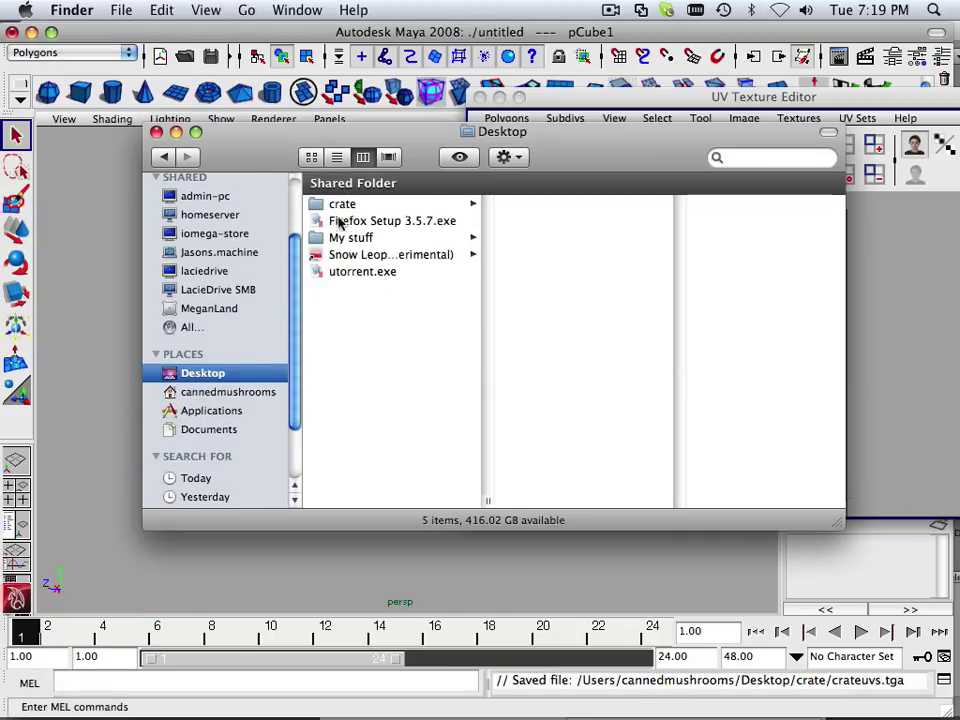
pyautogui.click(340, 204)
pyautogui.rightClick(545, 205)
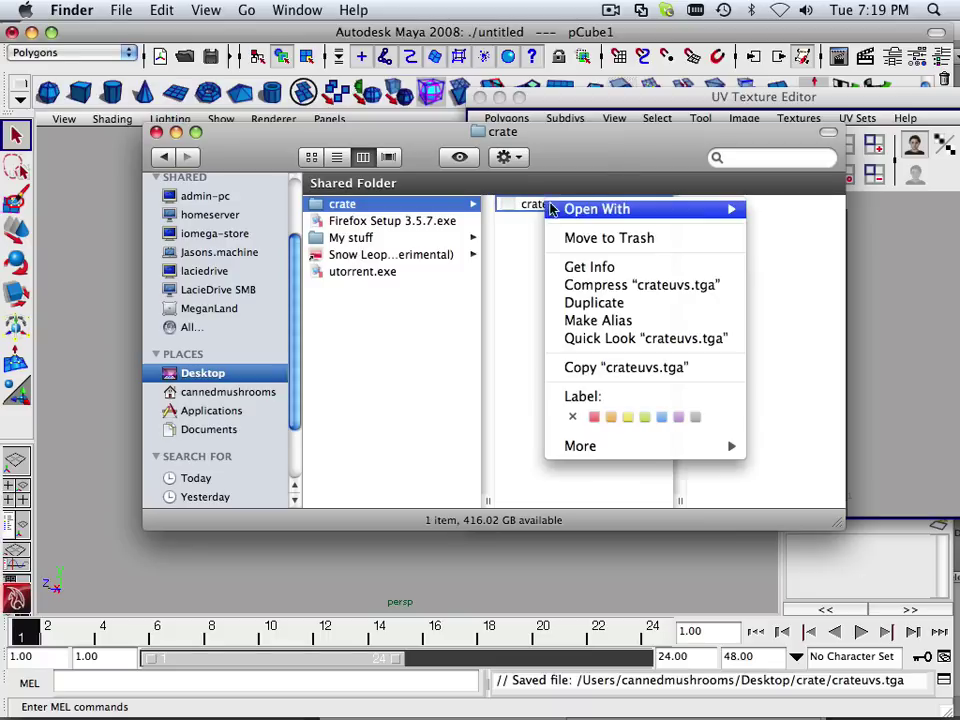
pyautogui.moveTo(626, 213)
pyautogui.click(816, 289)
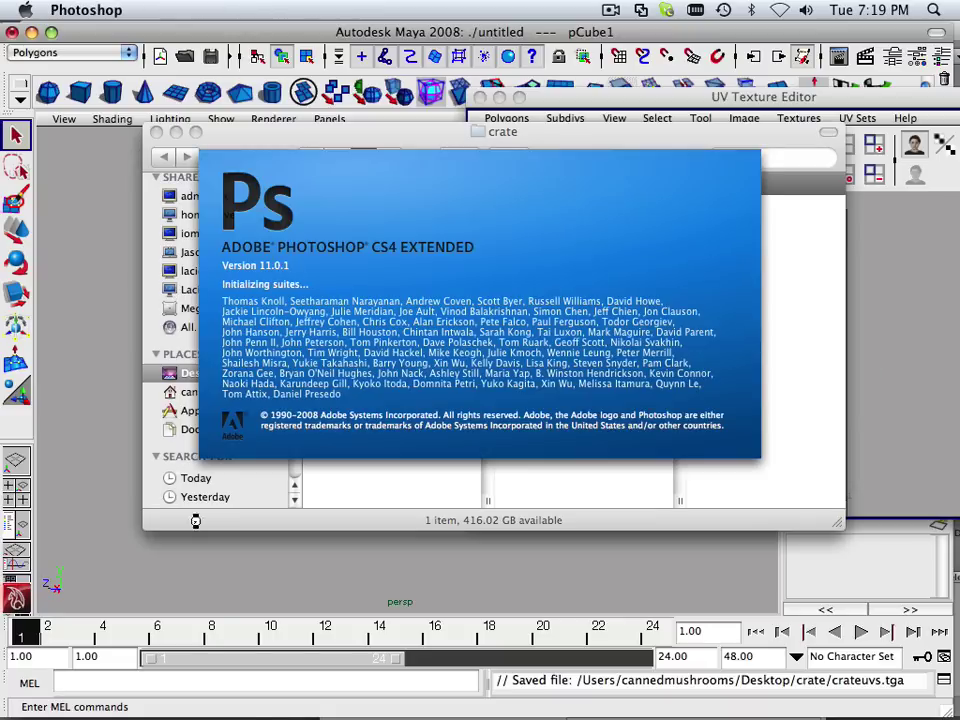
# - Let Photoshop CS4 finish loading, then switch to Firefox
pyautogui.moveTo(276, 705)
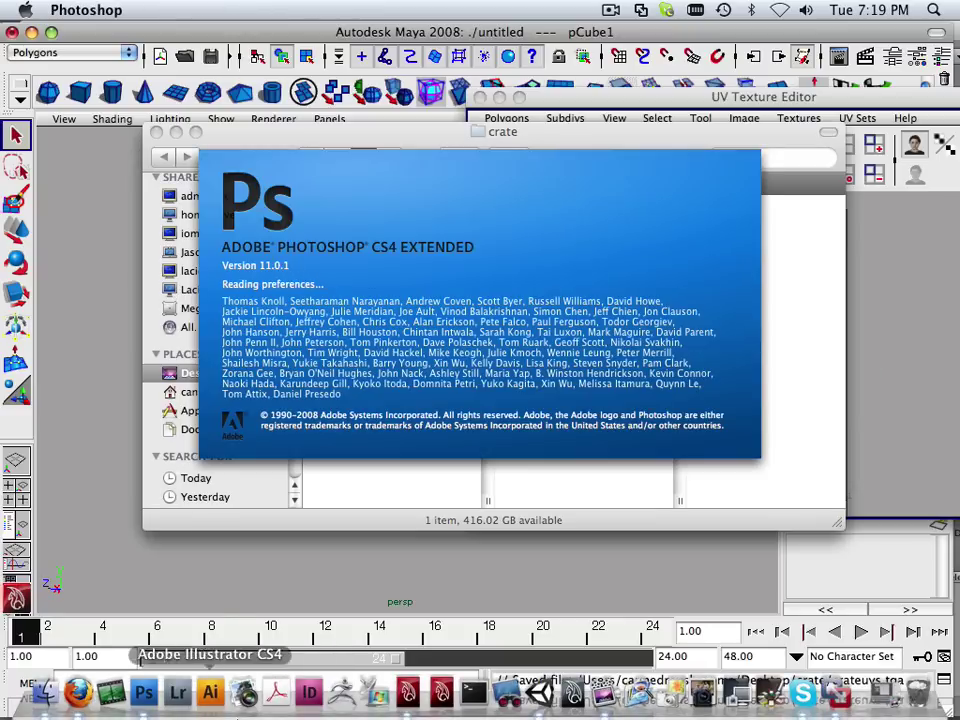
pyautogui.click(78, 692)
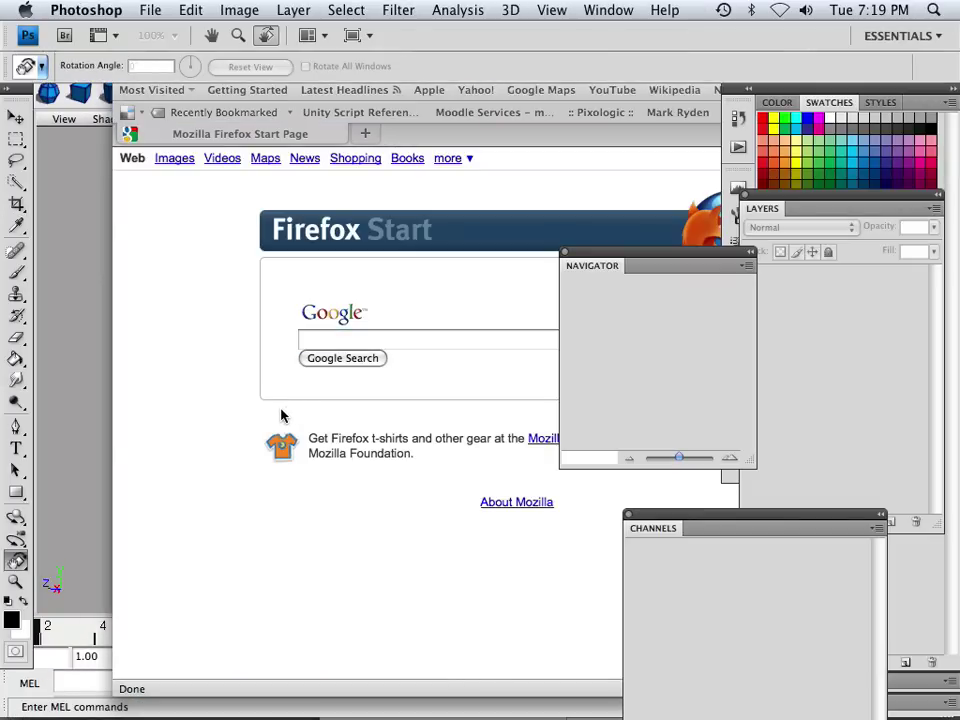
# - Search Google for 'crate texture' and expand the extra search options
pyautogui.click(320, 335)
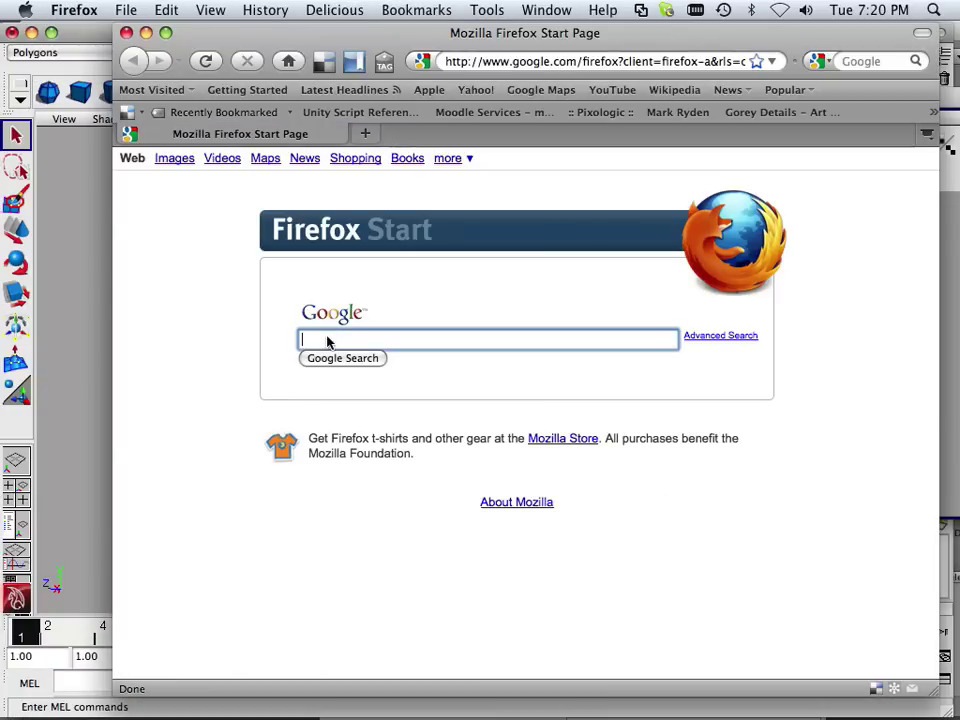
pyautogui.write('crate')
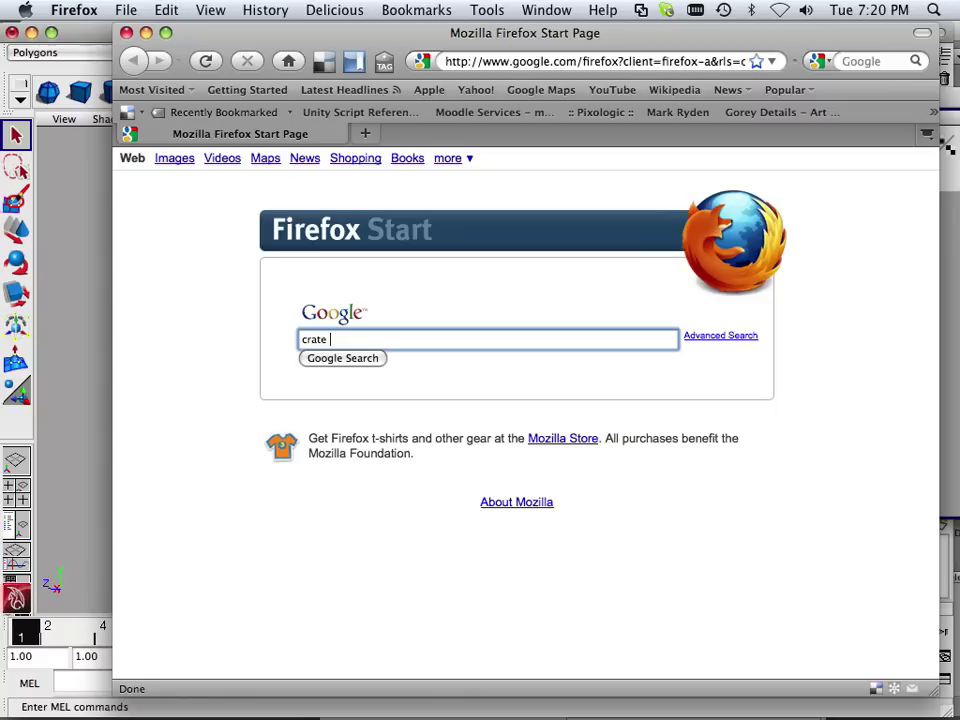
pyautogui.write(' texture')
pyautogui.press('Return')
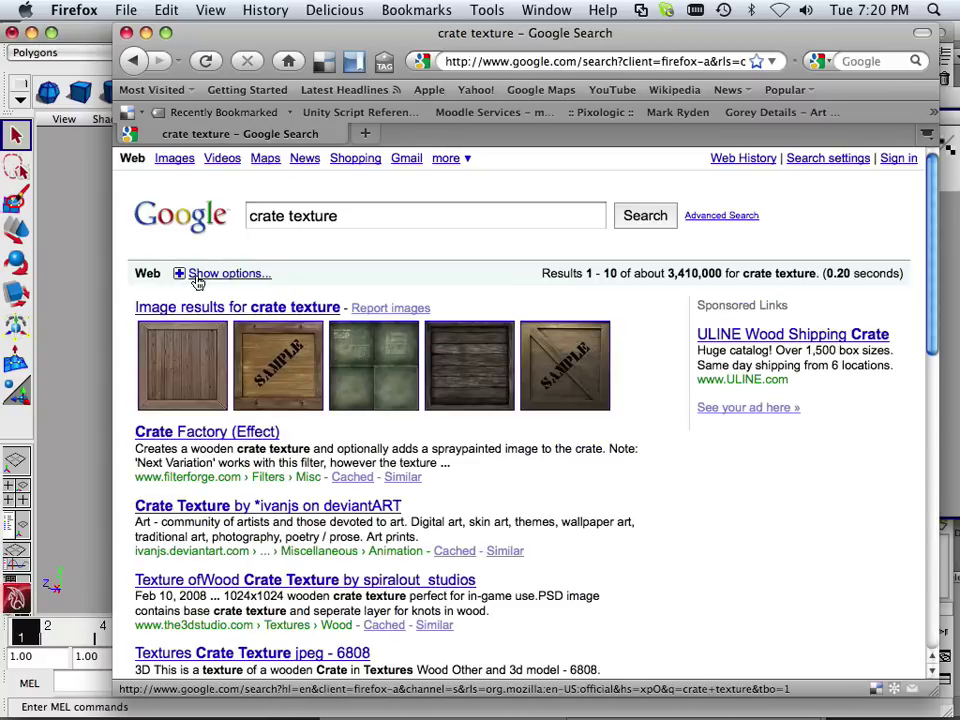
pyautogui.click(210, 273)
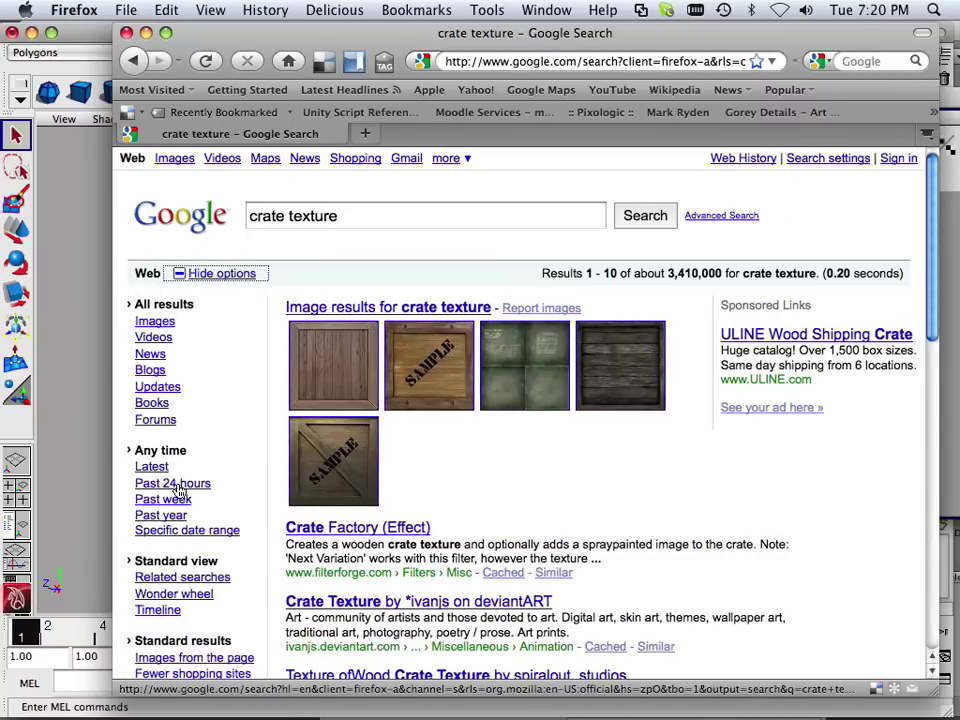
pyautogui.scroll(-3, 172, 460)
pyautogui.scroll(3, 178, 455)
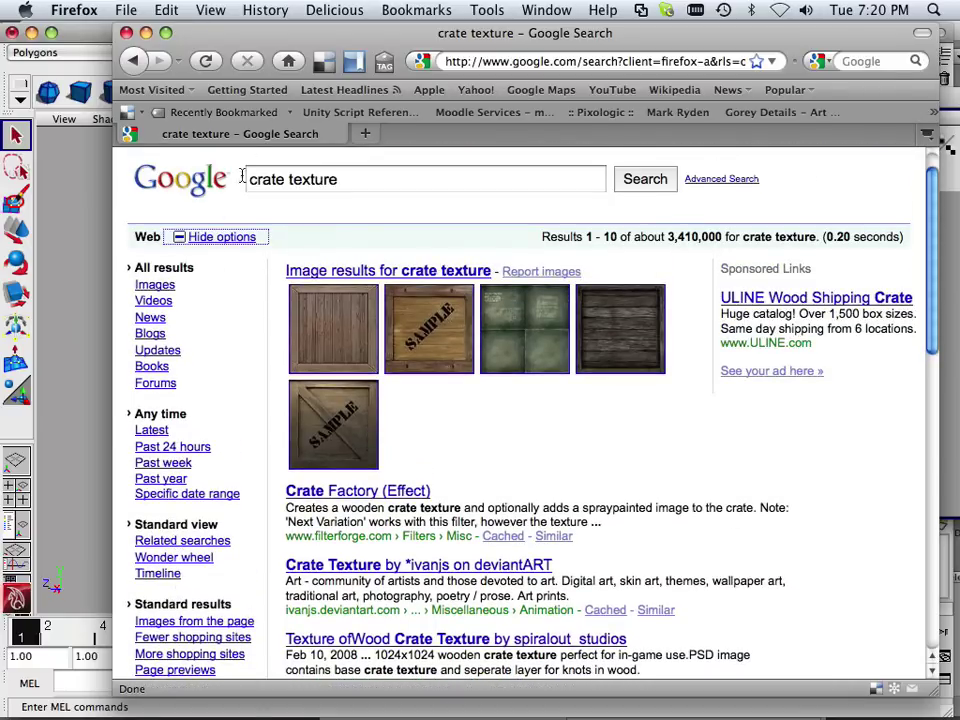
# - Switch to Google Images results and view the dark plank crate image at full size
pyautogui.click(176, 159)
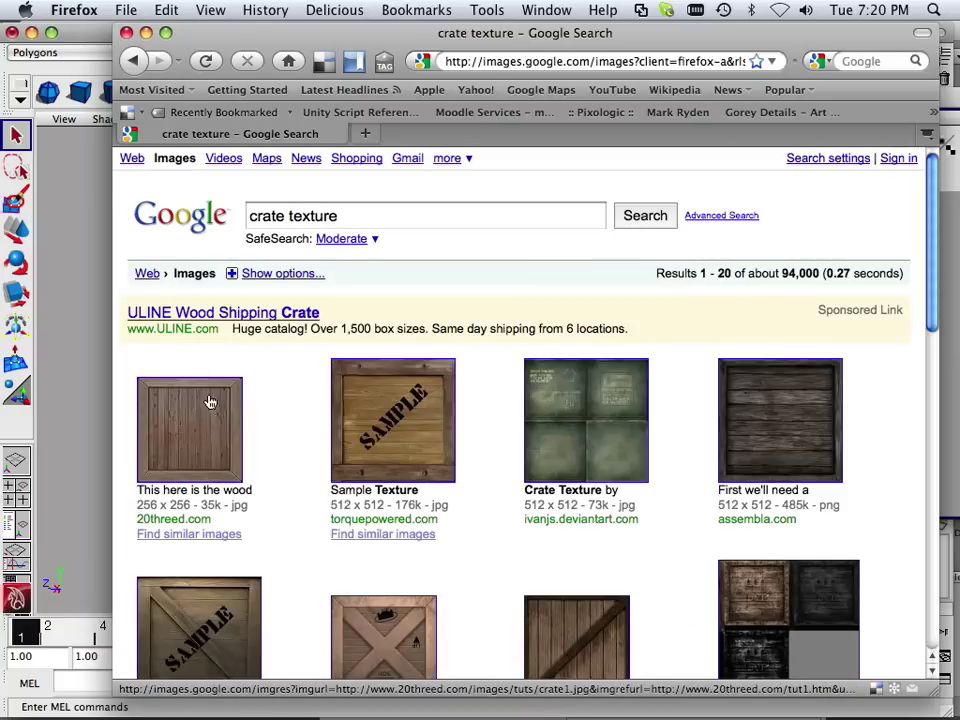
pyautogui.scroll(-5, 220, 397)
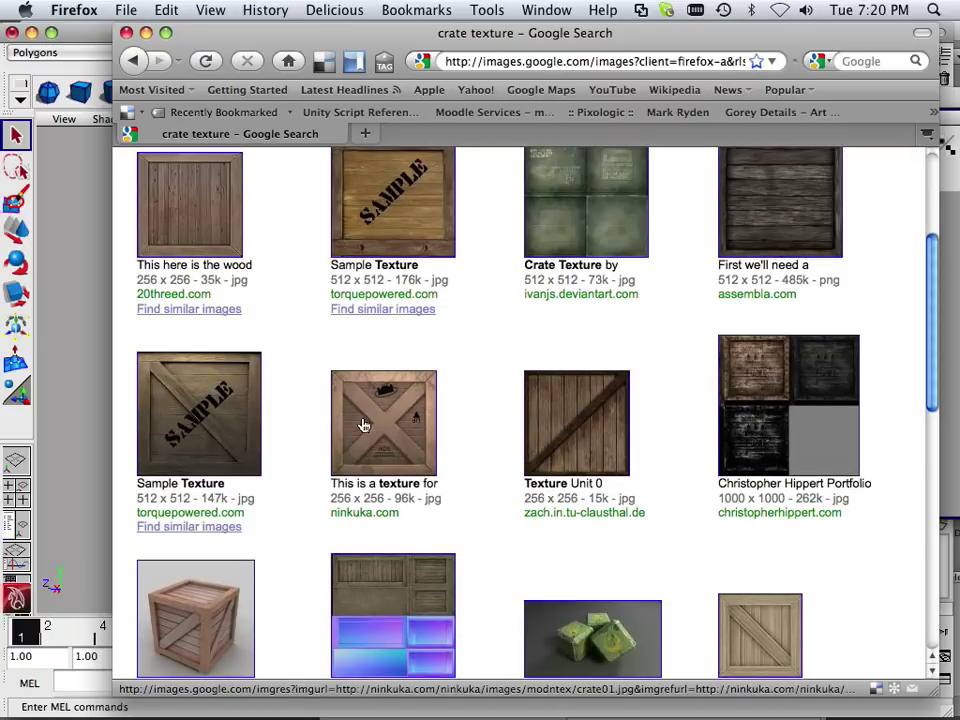
pyautogui.scroll(-1, 262, 411)
pyautogui.scroll(5, 268, 417)
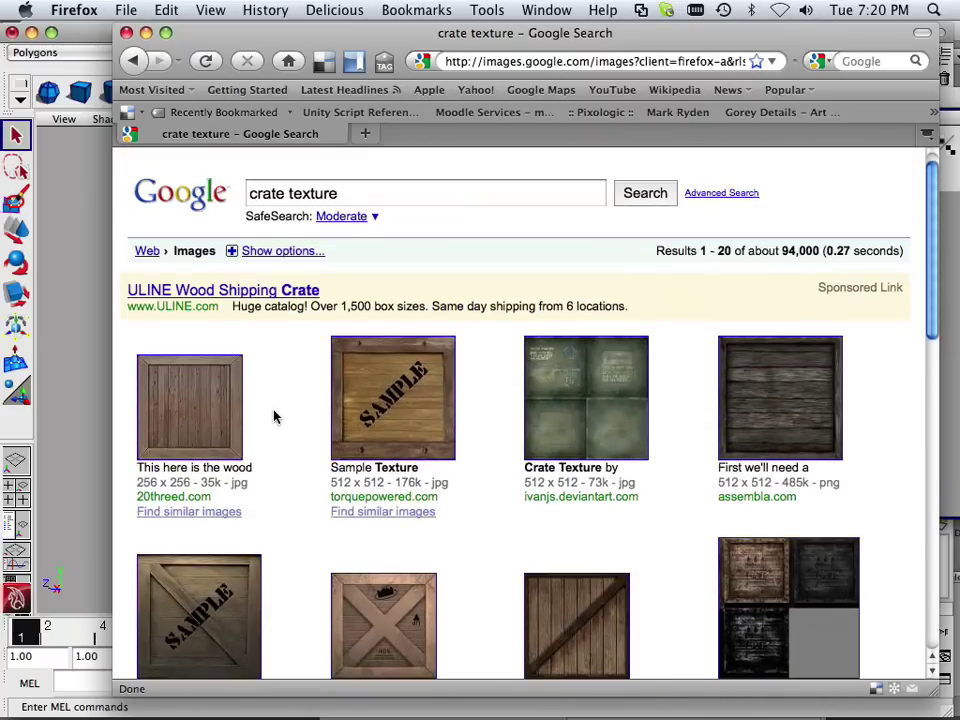
pyautogui.scroll(-4, 274, 418)
pyautogui.scroll(1, 415, 418)
pyautogui.scroll(1, 415, 418)
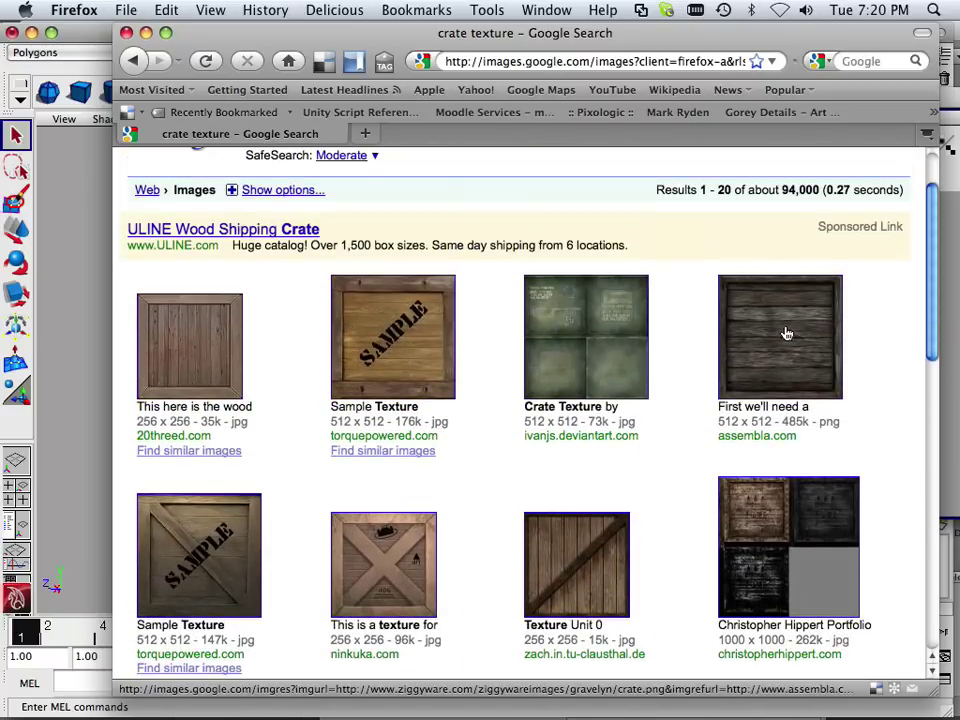
pyautogui.click(786, 332)
pyautogui.click(270, 201)
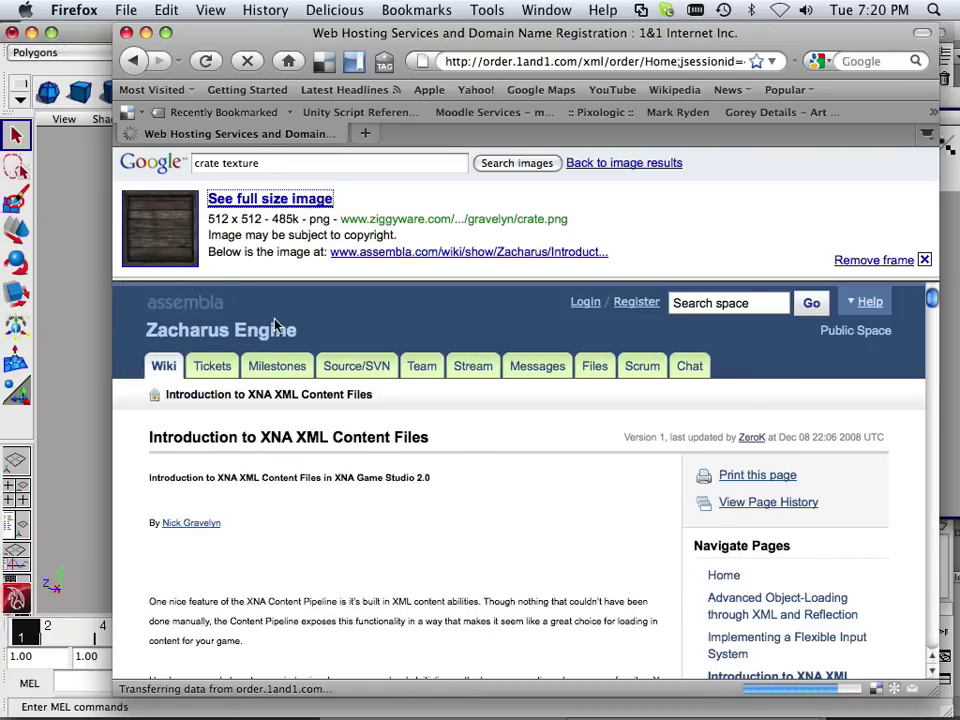
pyautogui.scroll(-3, 238, 233)
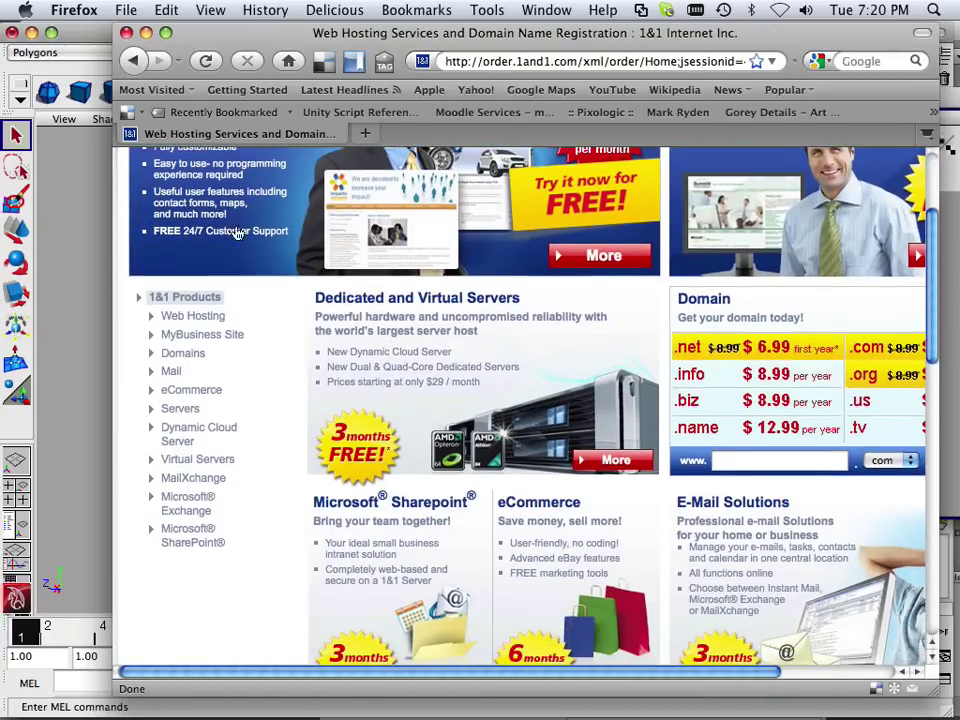
# - Return to the results and check the assembla page hosting the dark plank crate image
pyautogui.click(133, 61)
pyautogui.click(133, 61)
pyautogui.scroll(-5, 258, 360)
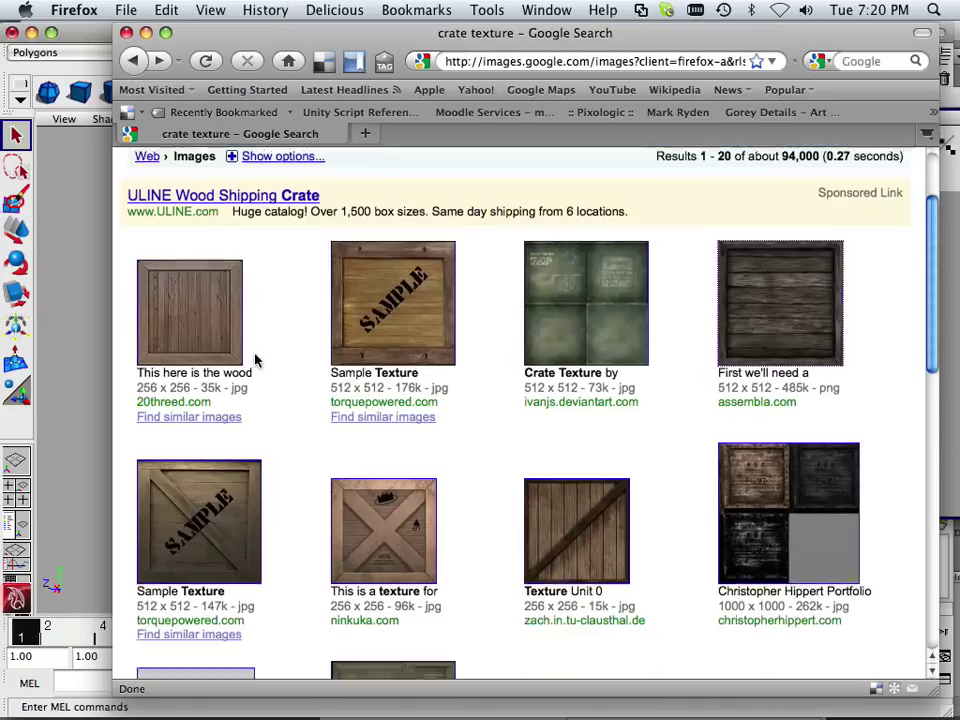
pyautogui.scroll(5, 662, 328)
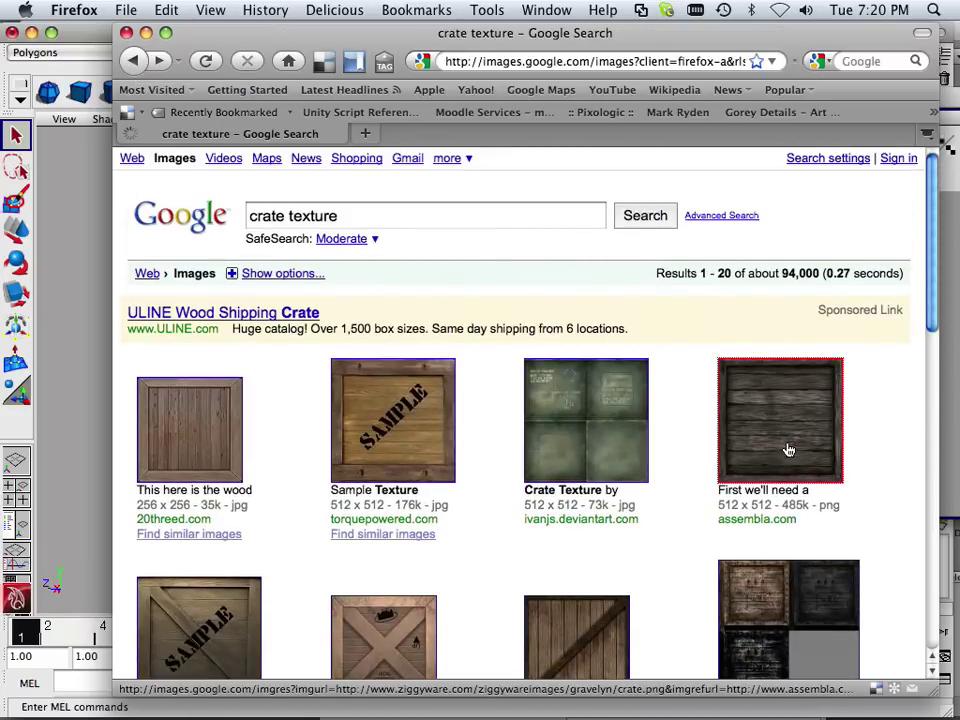
pyautogui.click(789, 448)
pyautogui.click(369, 252)
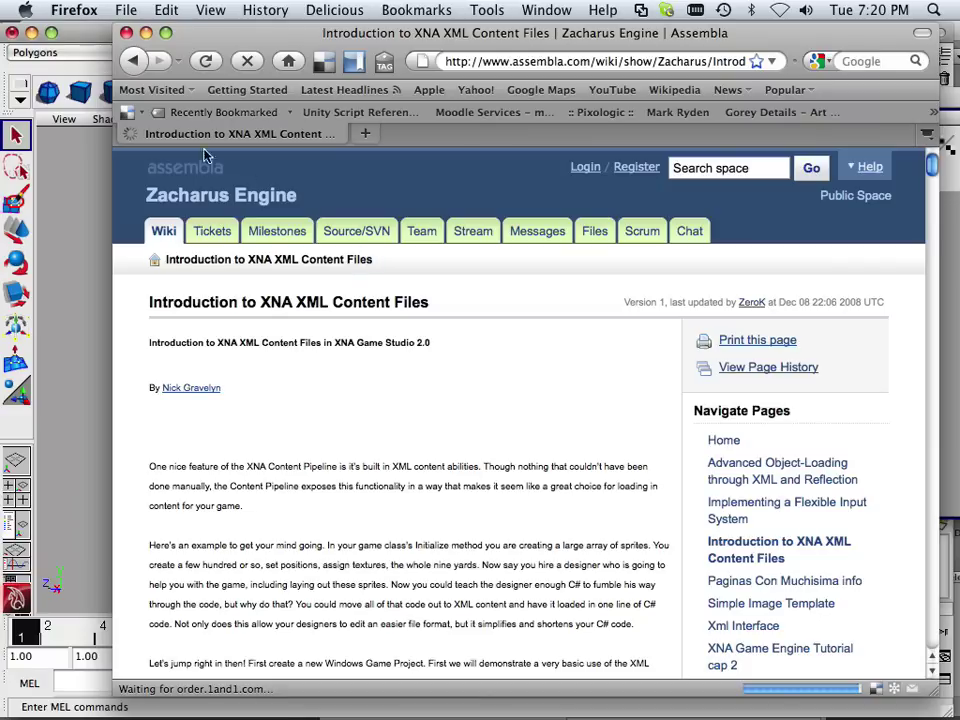
pyautogui.scroll(-20, 270, 308)
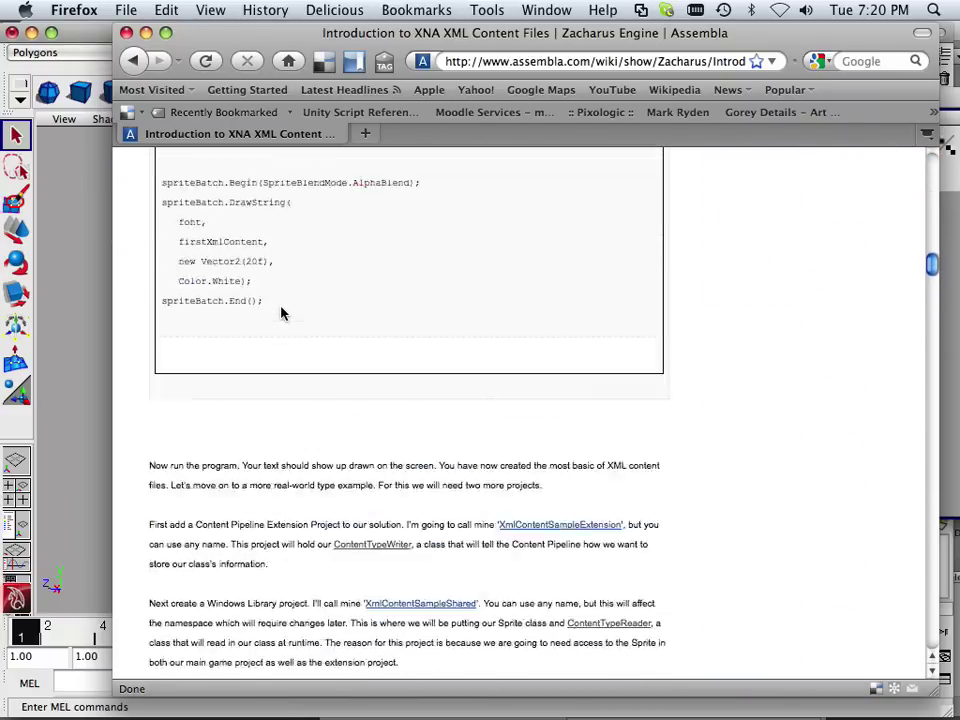
pyautogui.scroll(-20, 287, 313)
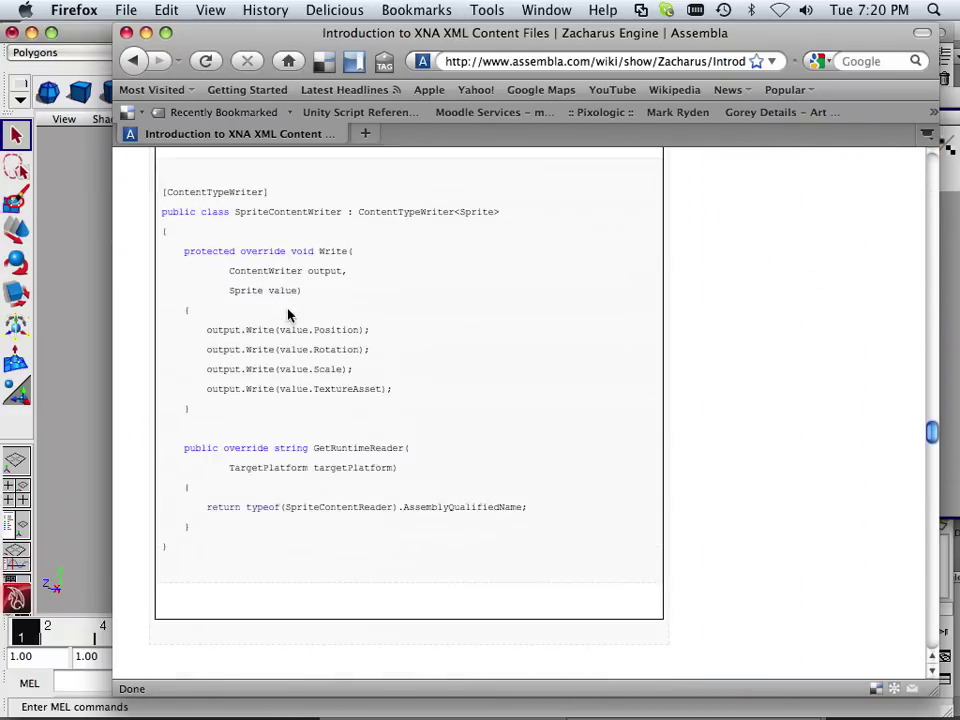
pyautogui.scroll(-20, 288, 316)
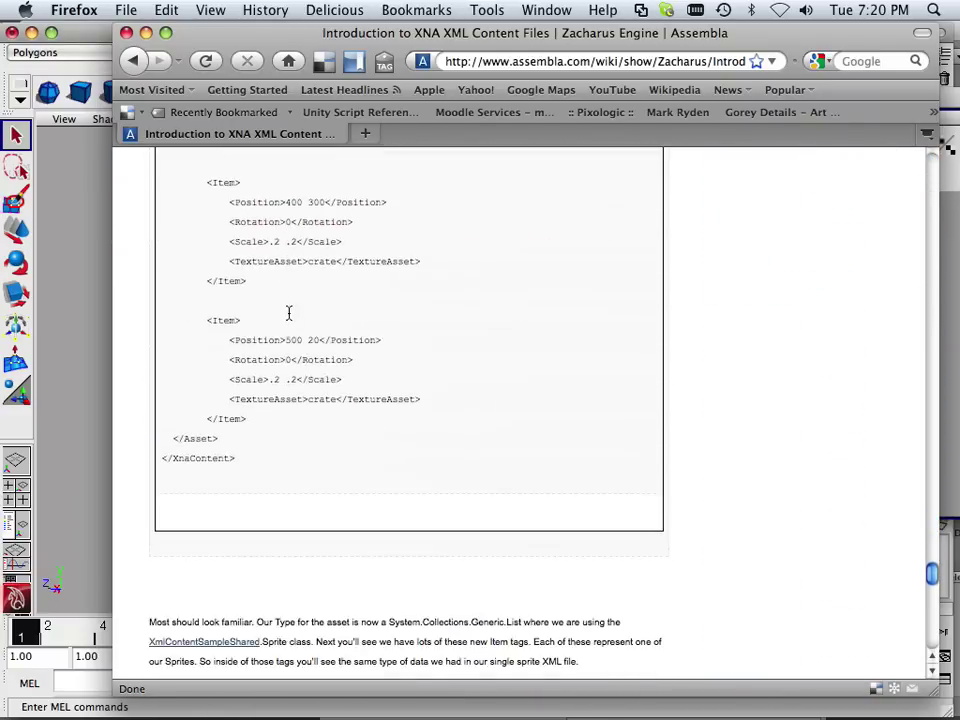
pyautogui.scroll(-6, 290, 316)
pyautogui.click(133, 61)
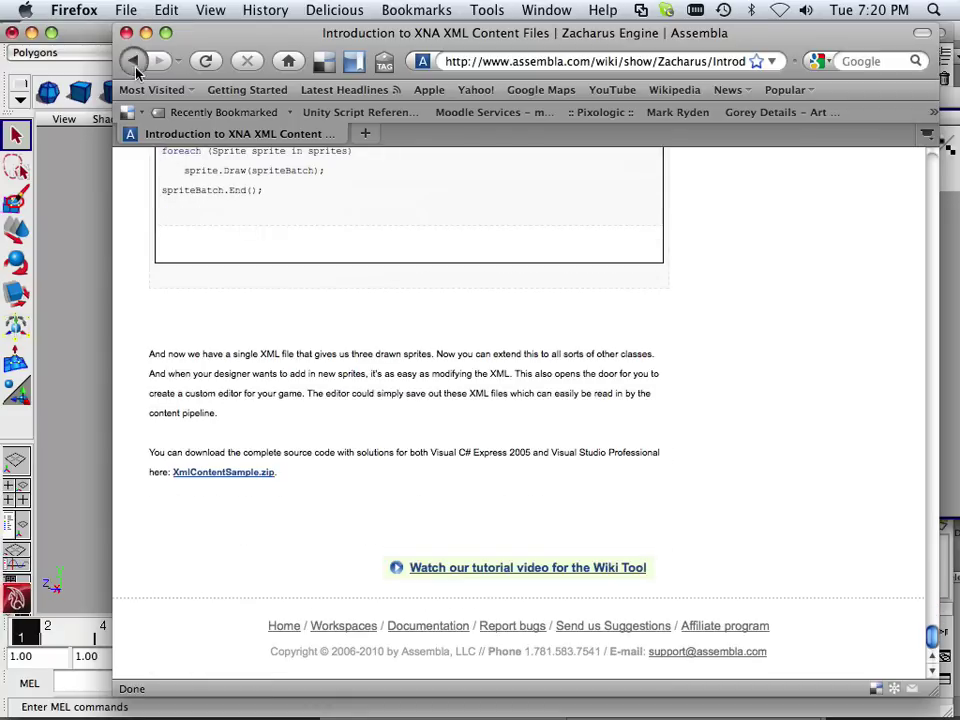
pyautogui.click(133, 61)
# - Copy the full-size crate129c.jpg from results page 2 and return to Photoshop
pyautogui.scroll(-10, 218, 282)
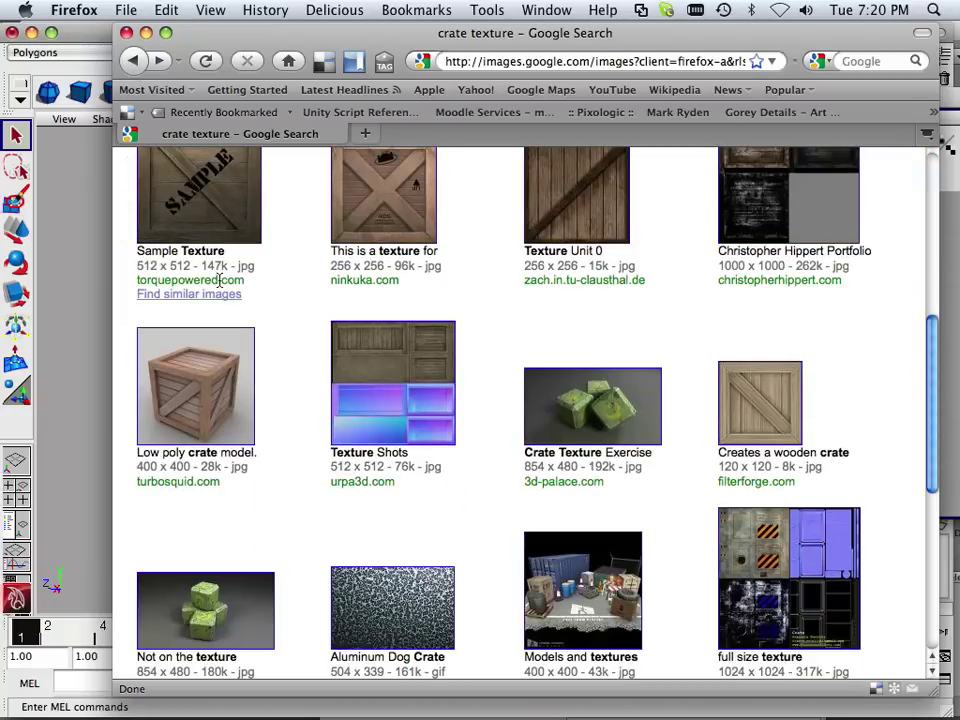
pyautogui.scroll(-7, 222, 283)
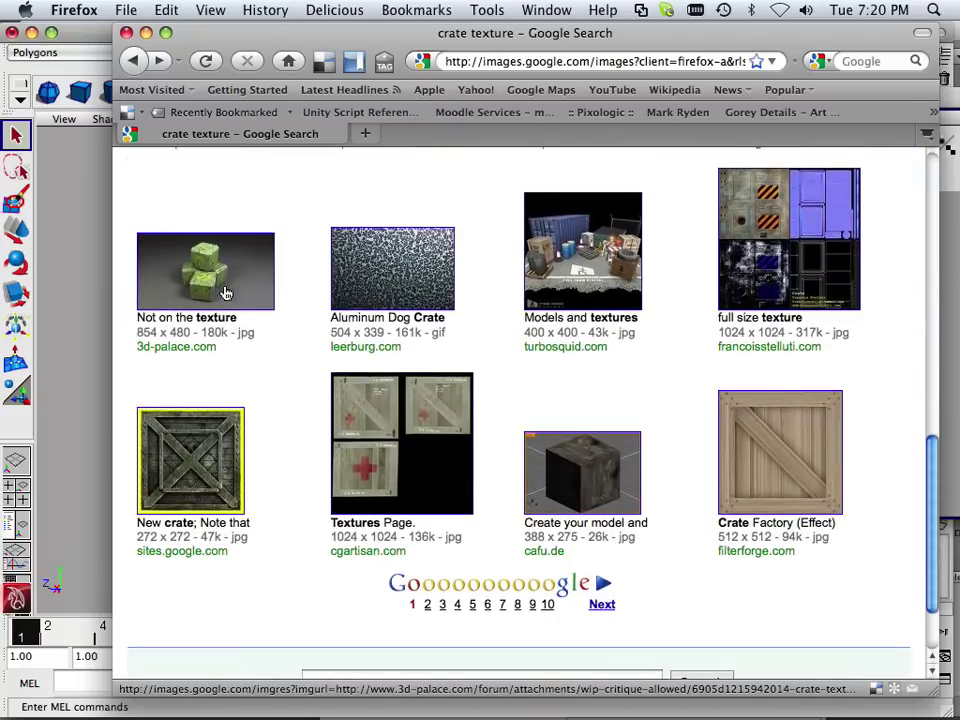
pyautogui.click(427, 604)
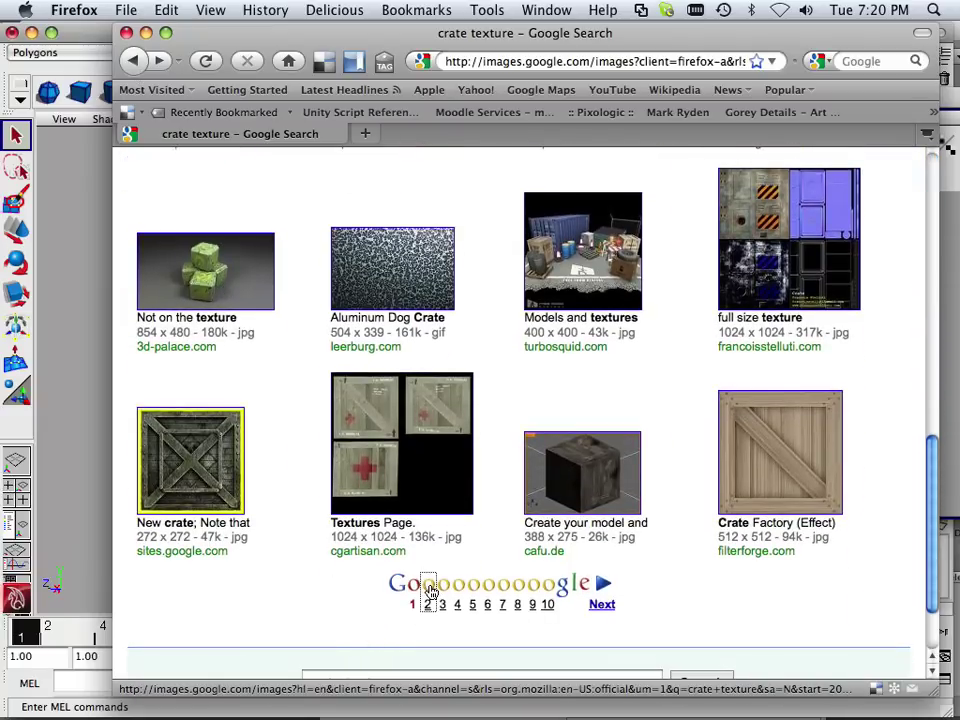
pyautogui.scroll(-3, 411, 583)
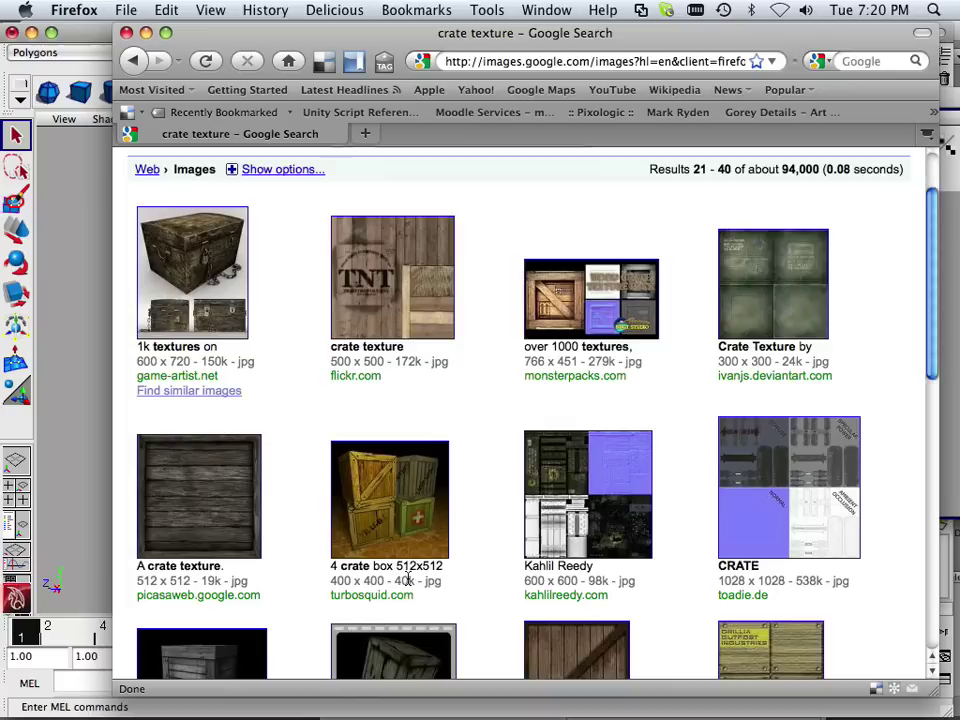
pyautogui.click(221, 540)
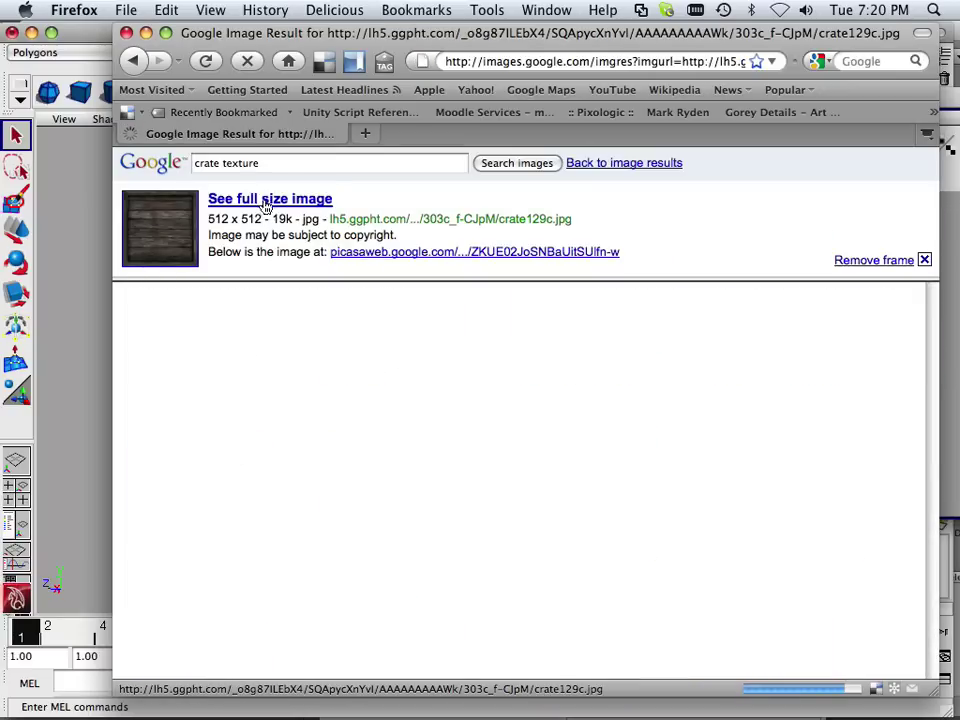
pyautogui.click(266, 203)
pyautogui.rightClick(262, 340)
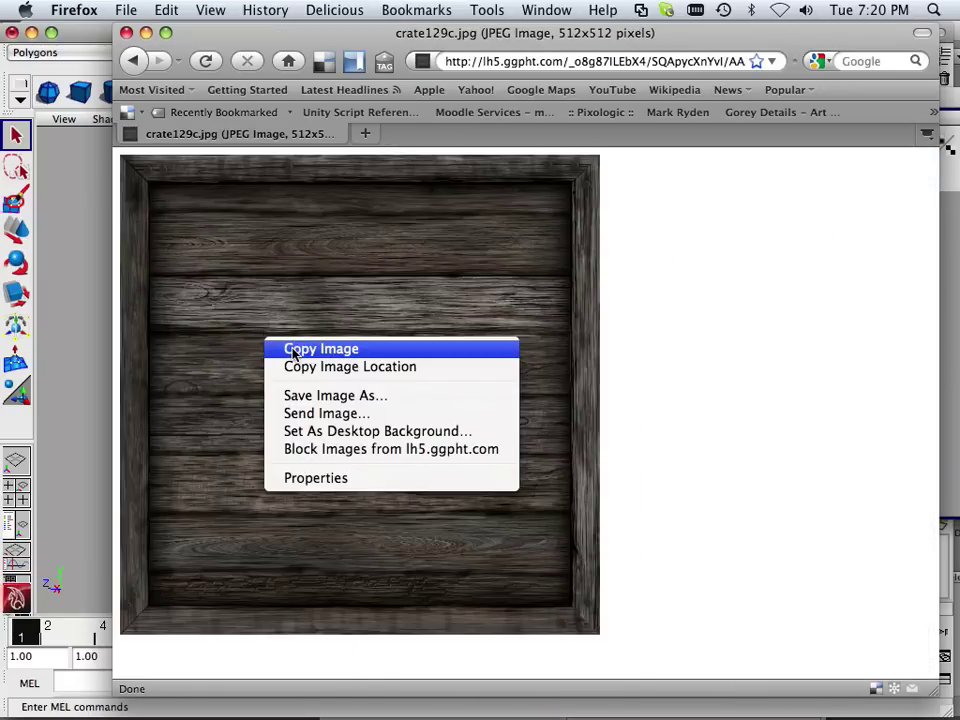
pyautogui.click(292, 348)
pyautogui.moveTo(300, 705)
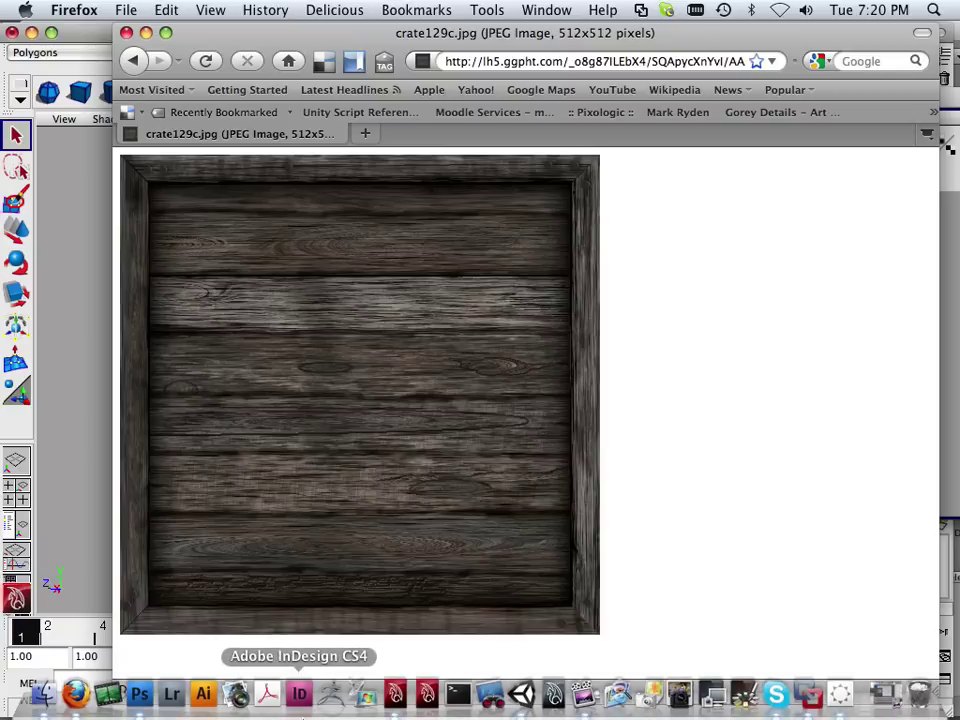
pyautogui.click(145, 704)
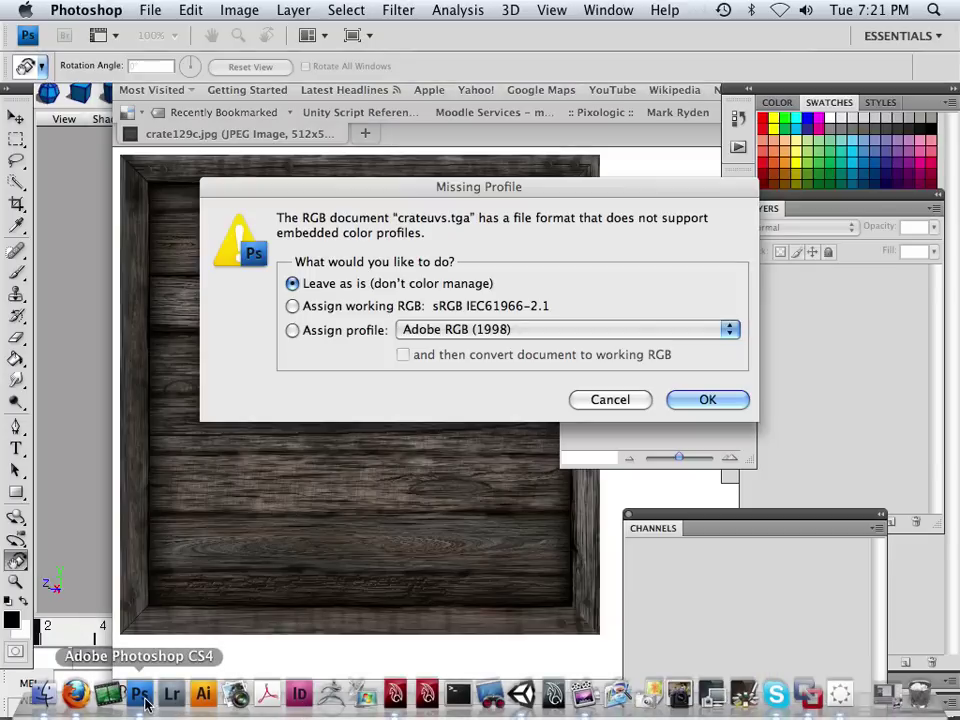
# - Accept the missing-profile warning for crateuvs.tga and paste the crate texture as a new layer
pyautogui.click(690, 399)
pyautogui.press('r')
pyautogui.click(190, 10)
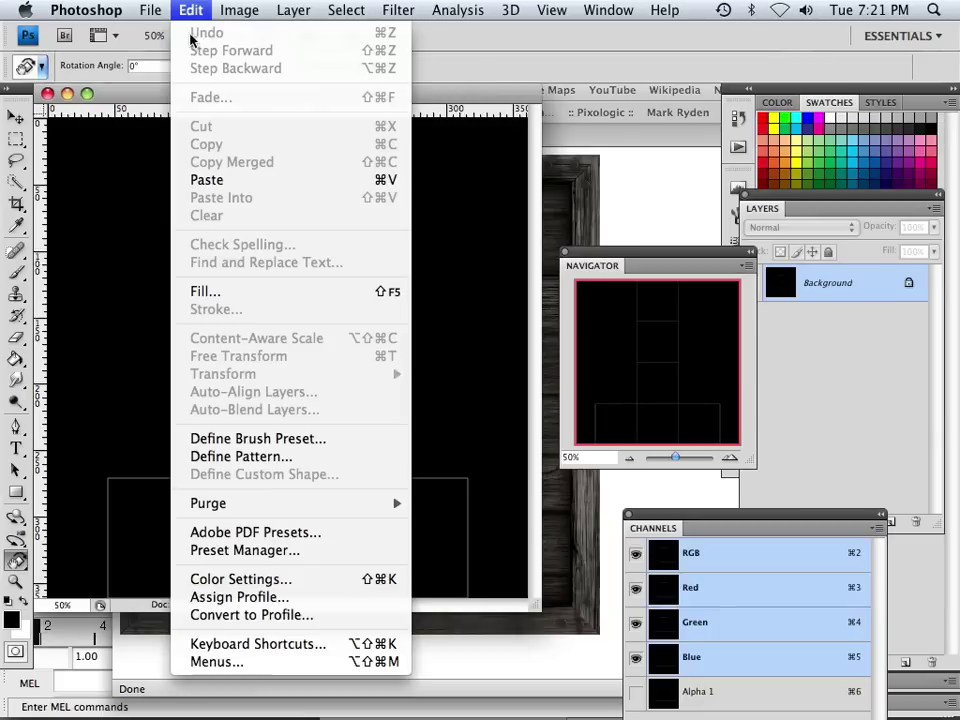
pyautogui.click(218, 179)
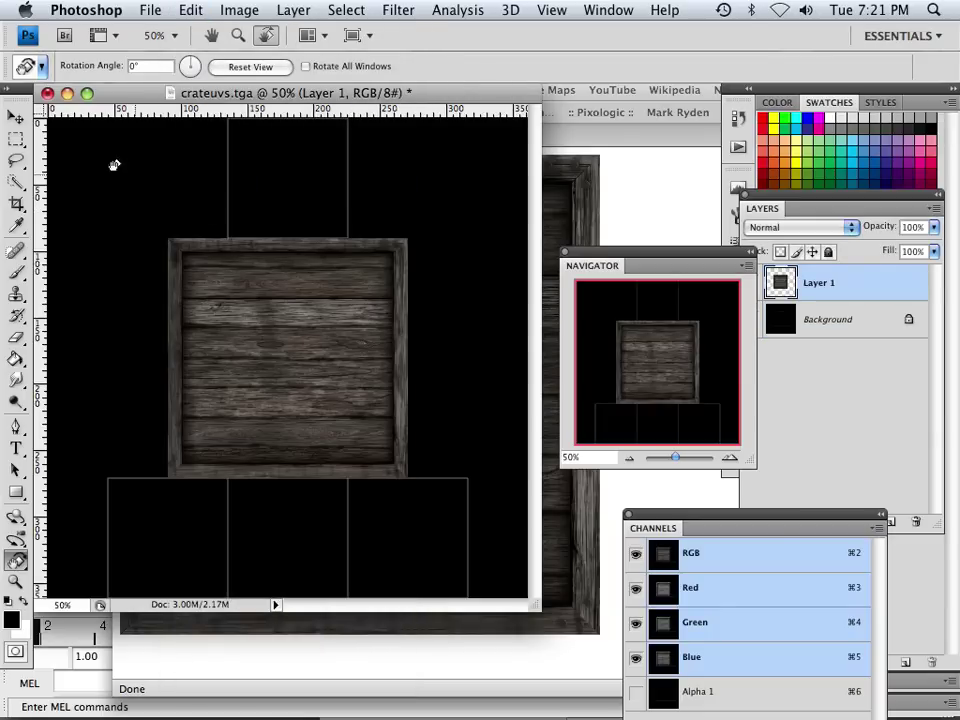
# - Move the crate layer to the canvas top and scale it to about 50%
pyautogui.click(16, 117)
pyautogui.moveTo(206, 243); pyautogui.dragTo(267, 125)
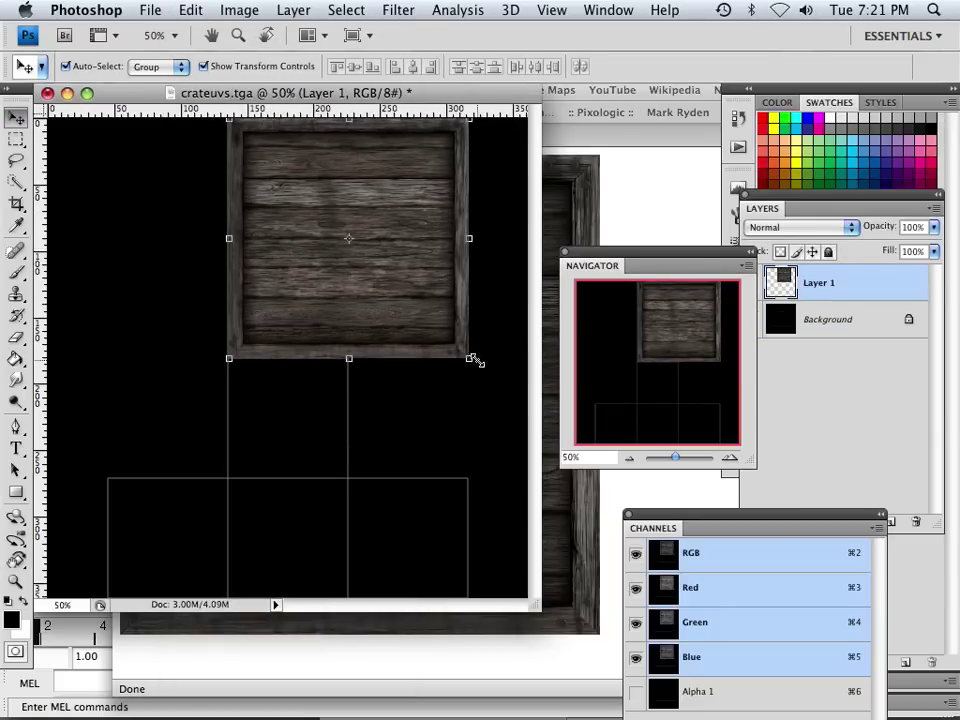
pyautogui.moveTo(470, 359); pyautogui.dragTo(349, 239)
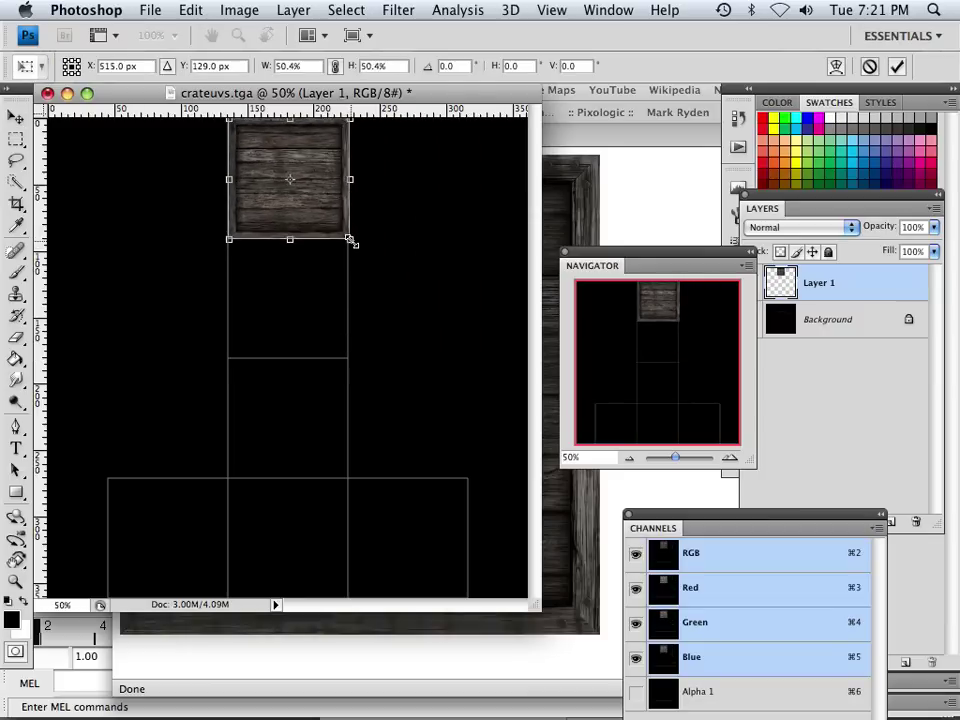
pyautogui.click(19, 106)
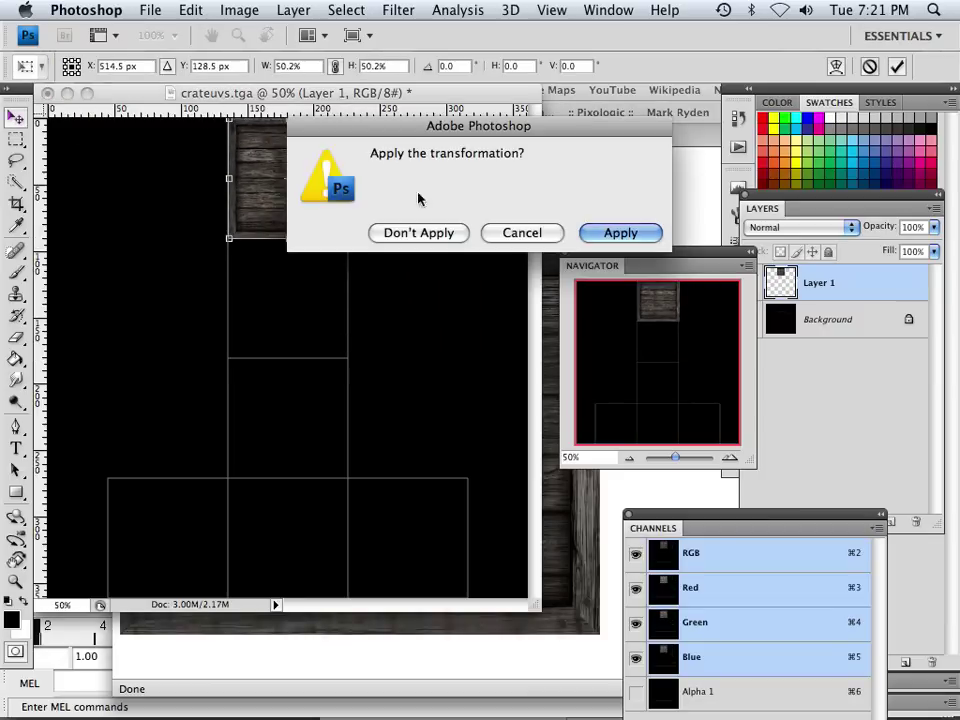
pyautogui.press('Return')
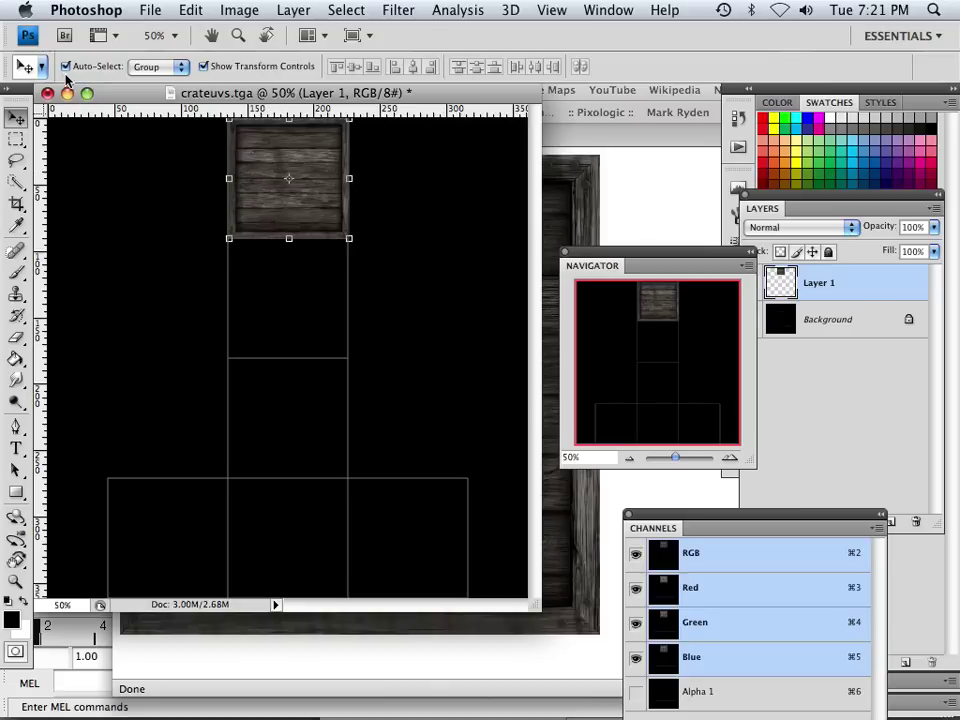
# - Fit the crate into the top square and copy it into the second and third squares down
pyautogui.moveTo(282, 186); pyautogui.dragTo(303, 330)
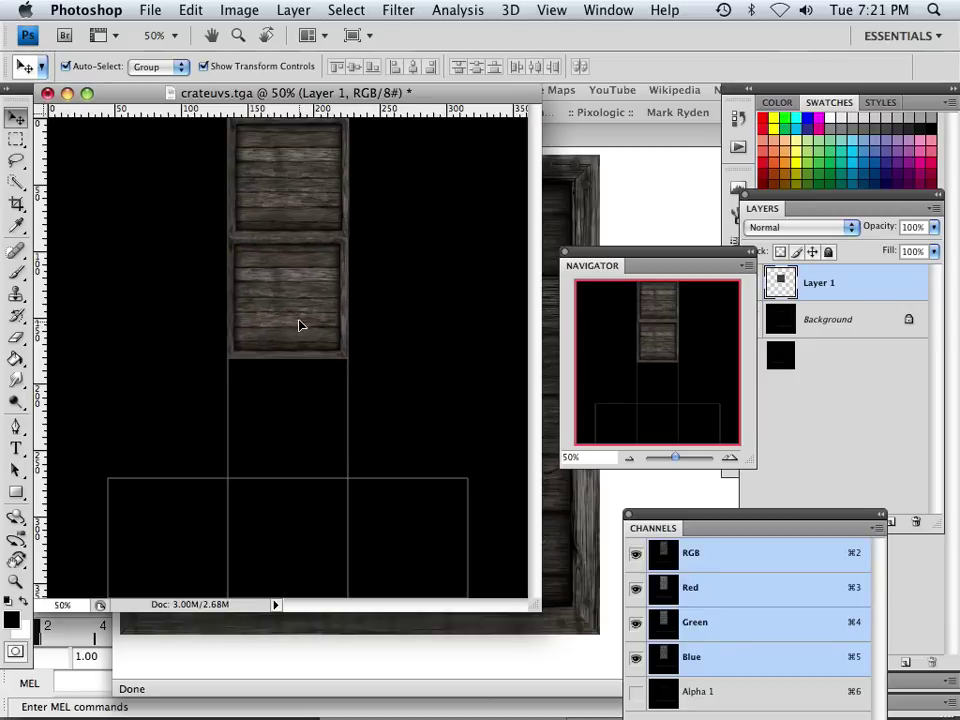
pyautogui.press('super+j')
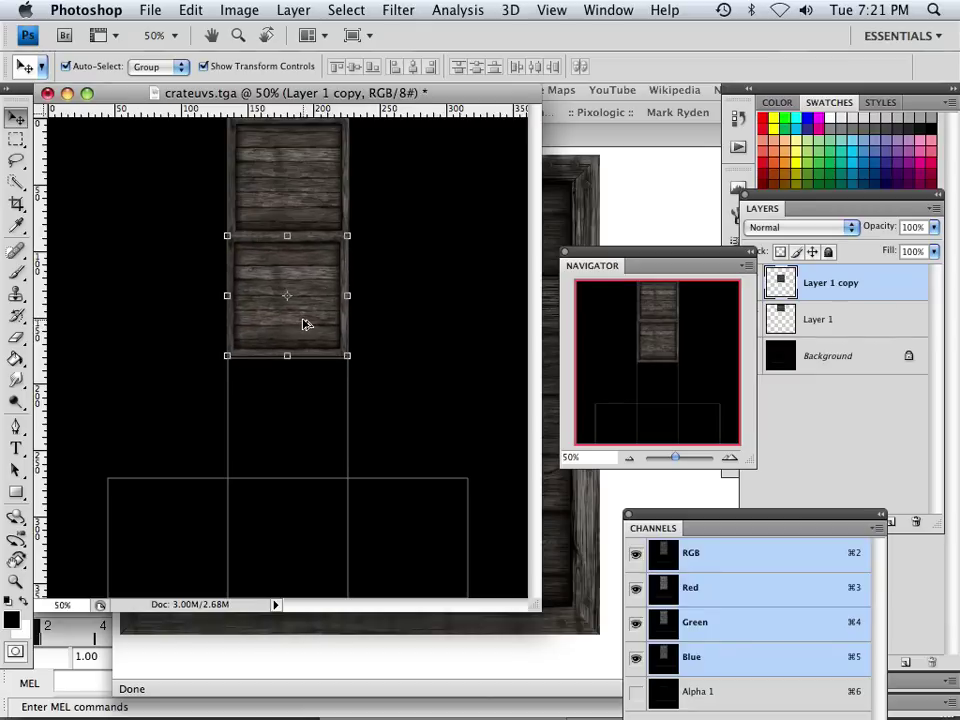
pyautogui.moveTo(307, 324); pyautogui.dragTo(307, 330)
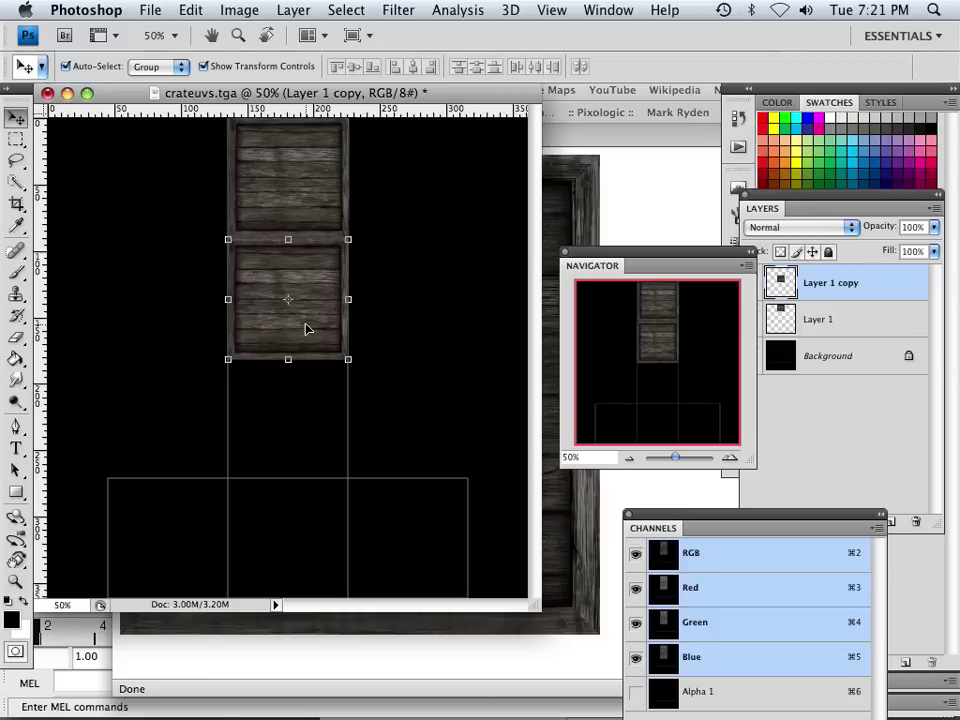
pyautogui.moveTo(308, 329); pyautogui.dragTo(310, 450)
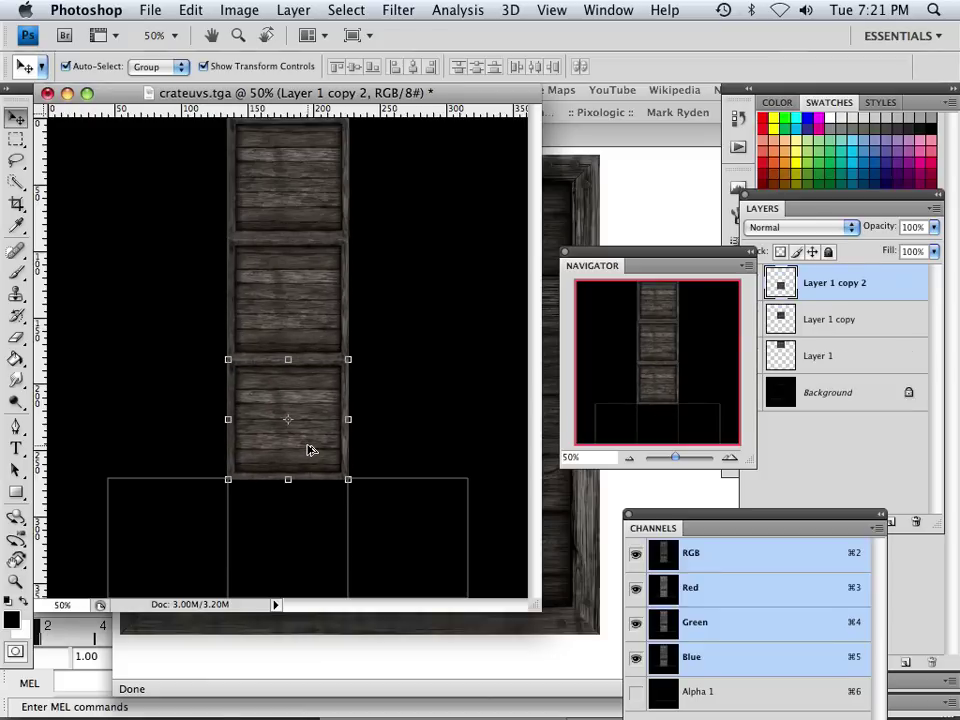
pyautogui.click(311, 460)
pyautogui.click(577, 231)
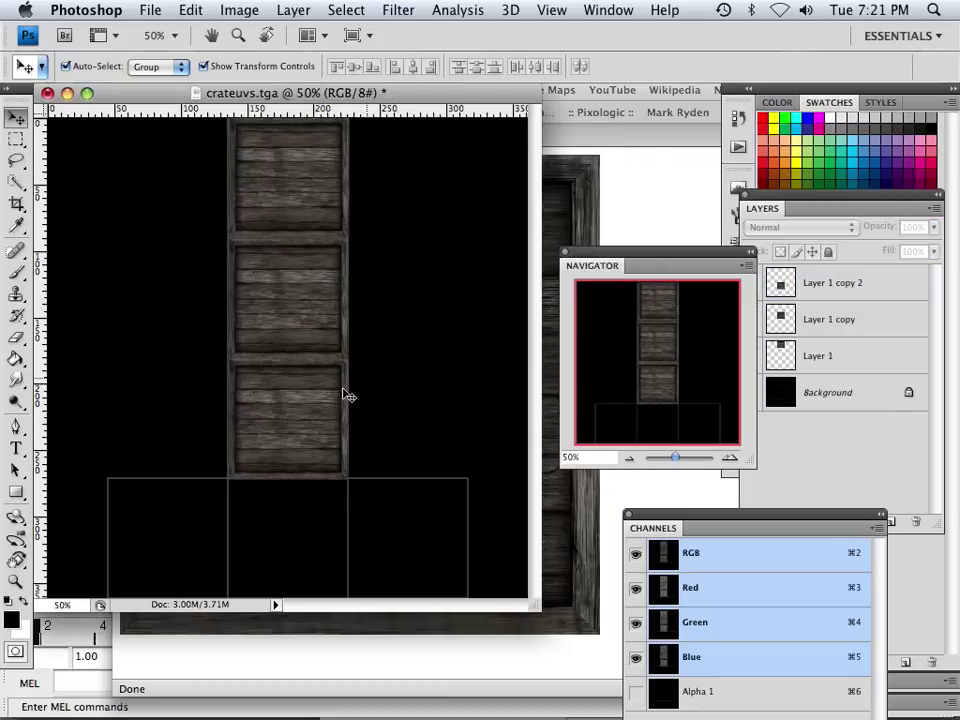
# - Copy the crate into the fourth square down and the bottom-left square, then deselect layers
pyautogui.moveTo(315, 414); pyautogui.dragTo(311, 531)
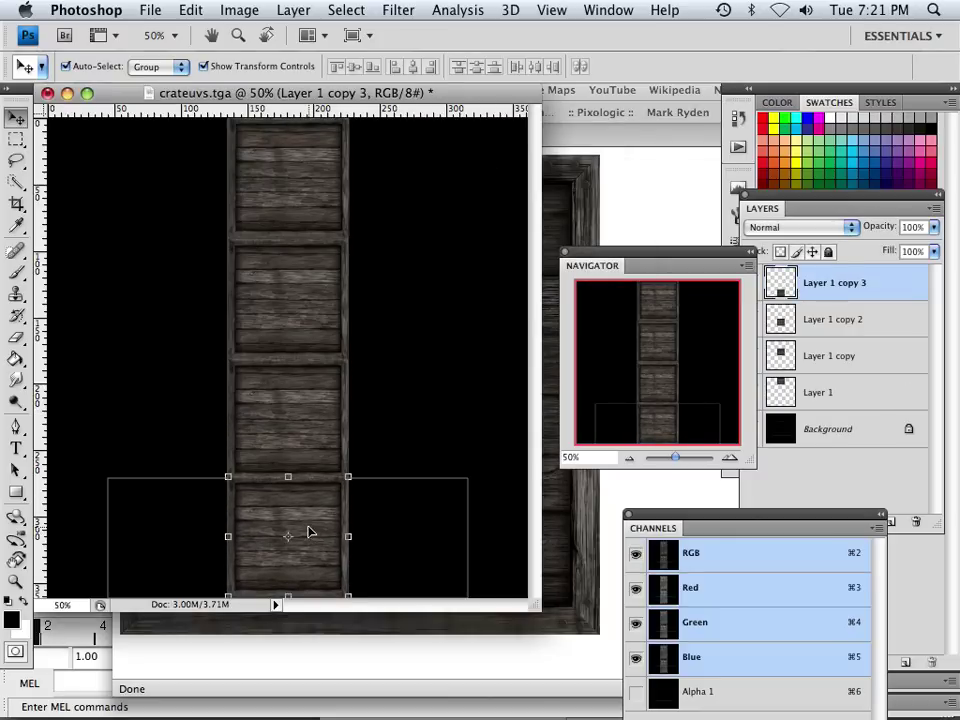
pyautogui.click(319, 534)
pyautogui.click(562, 240)
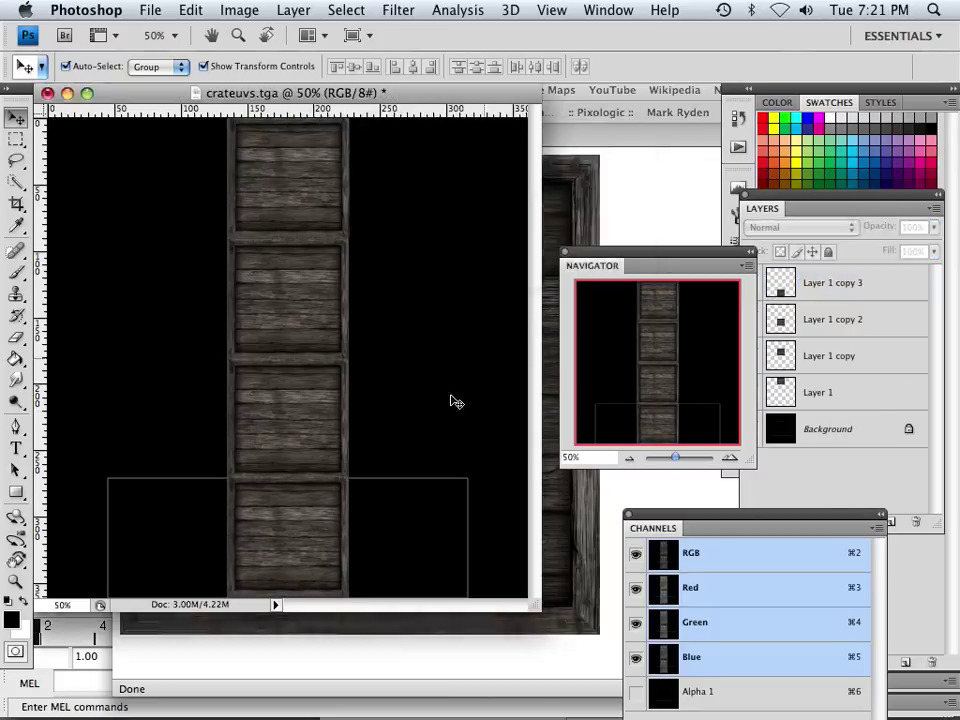
pyautogui.moveTo(324, 509); pyautogui.dragTo(196, 511)
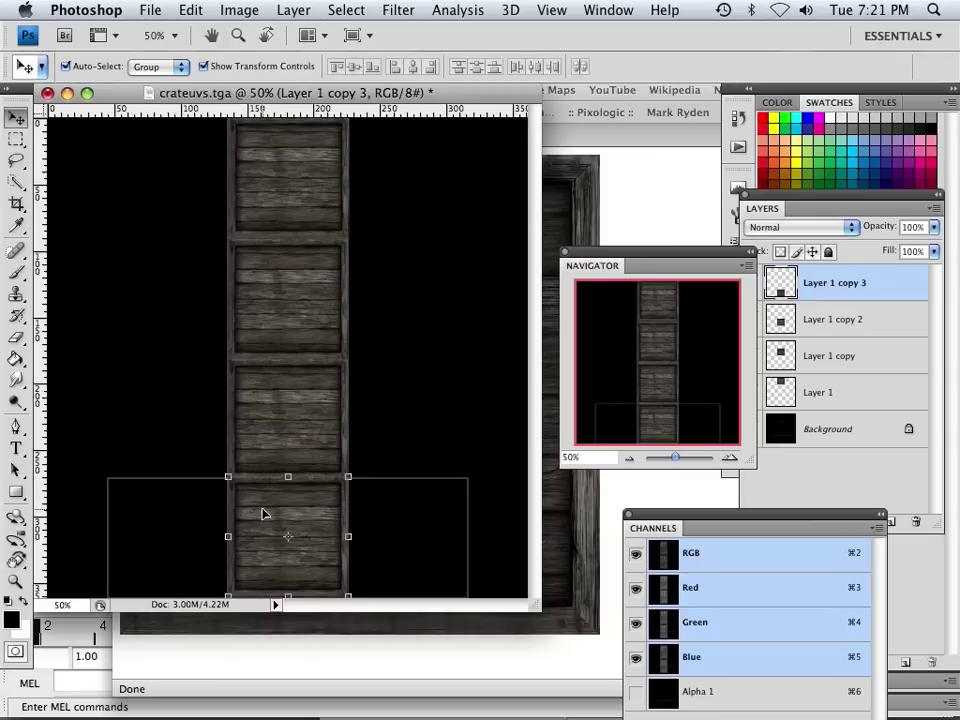
pyautogui.moveTo(264, 510); pyautogui.dragTo(441, 517)
pyautogui.click(399, 392)
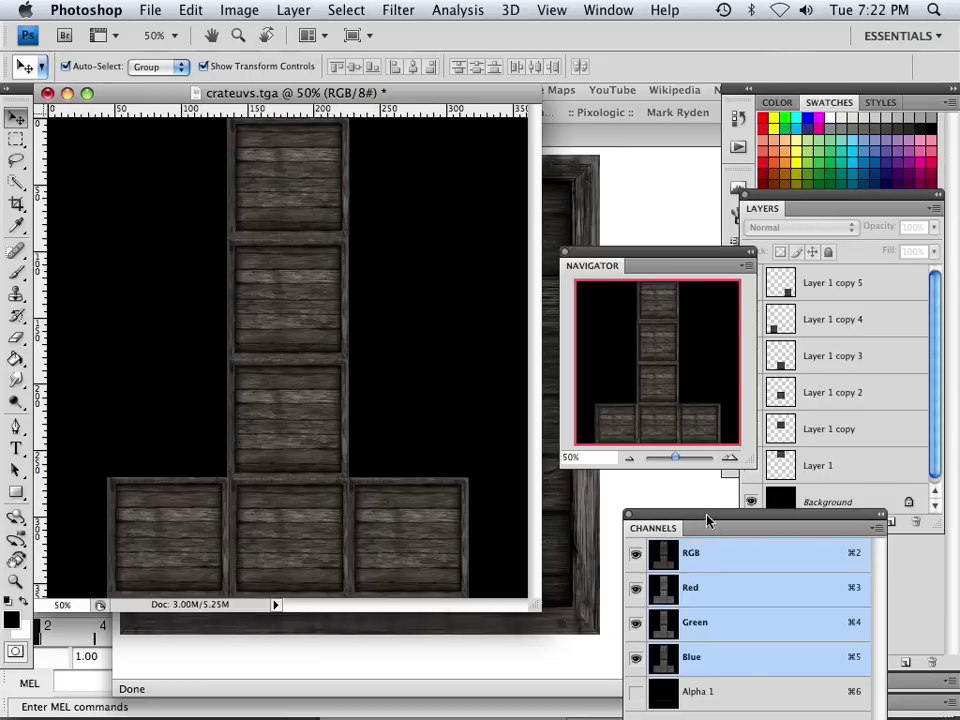
# - Delete the Alpha 1 channel from the Channels panel
pyautogui.moveTo(709, 527); pyautogui.dragTo(533, 214)
pyautogui.click(516, 375)
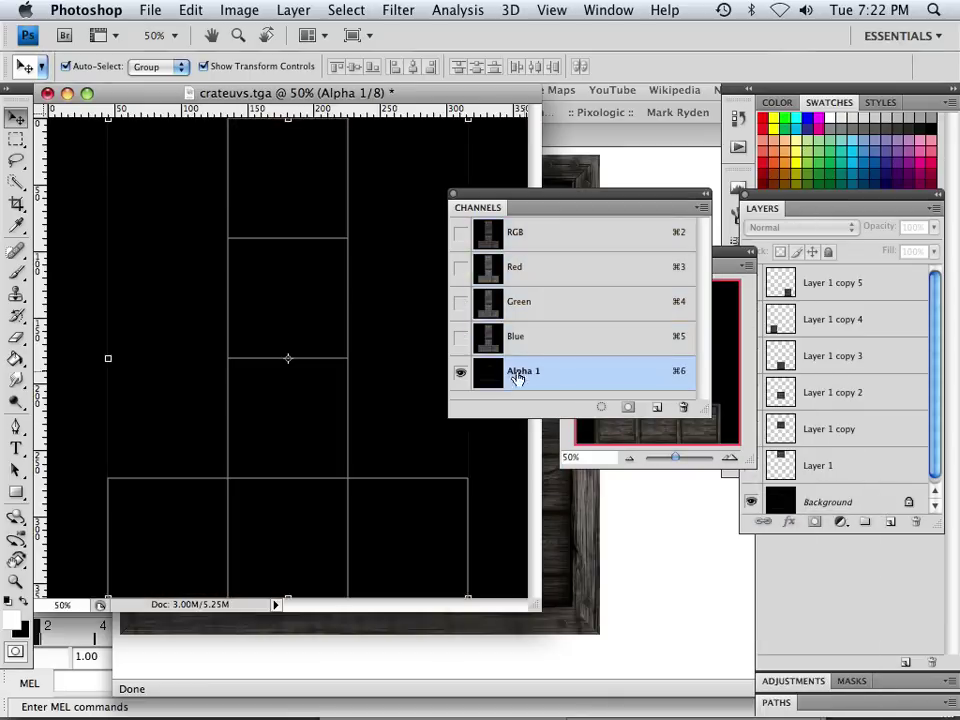
pyautogui.rightClick(576, 378)
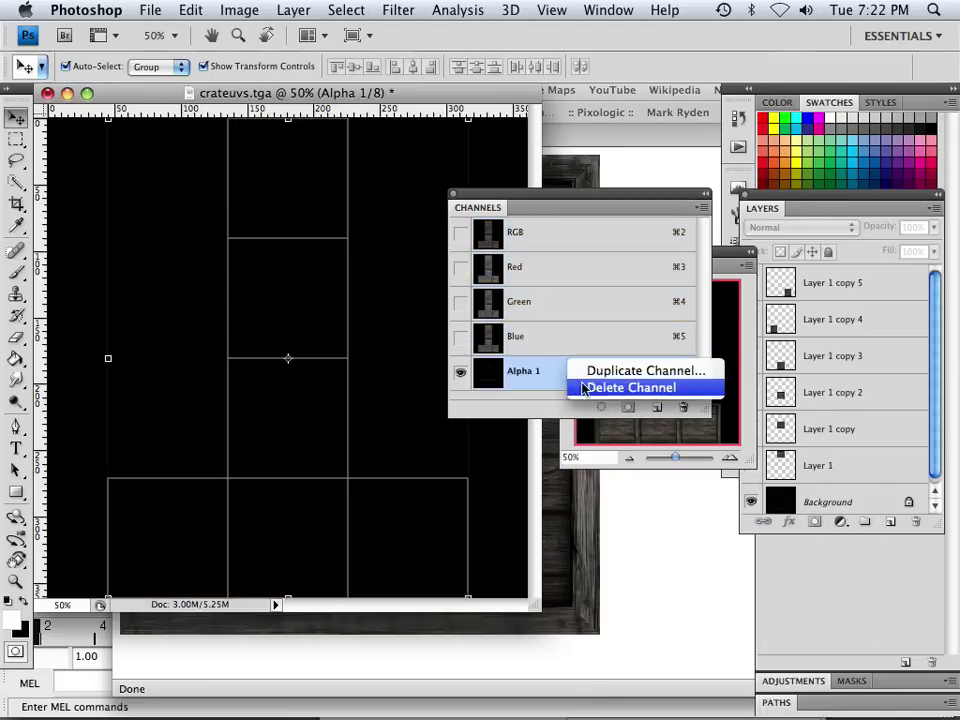
pyautogui.click(583, 388)
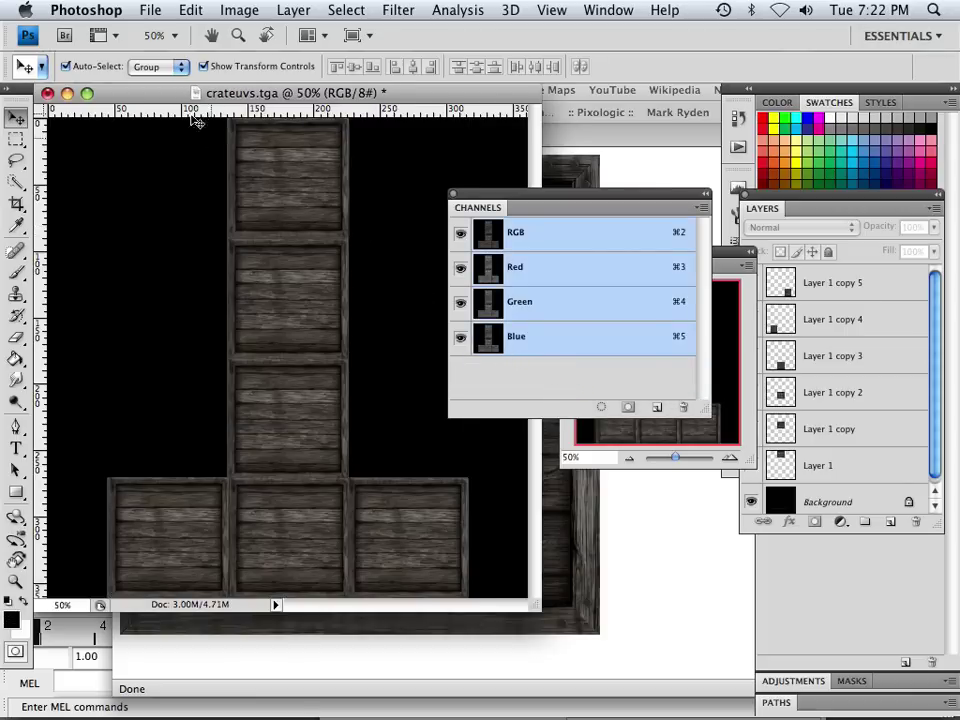
# - Save the layered texture as the TIFF crate.tif, keeping layers and default compression options
pyautogui.click(141, 8)
pyautogui.click(165, 306)
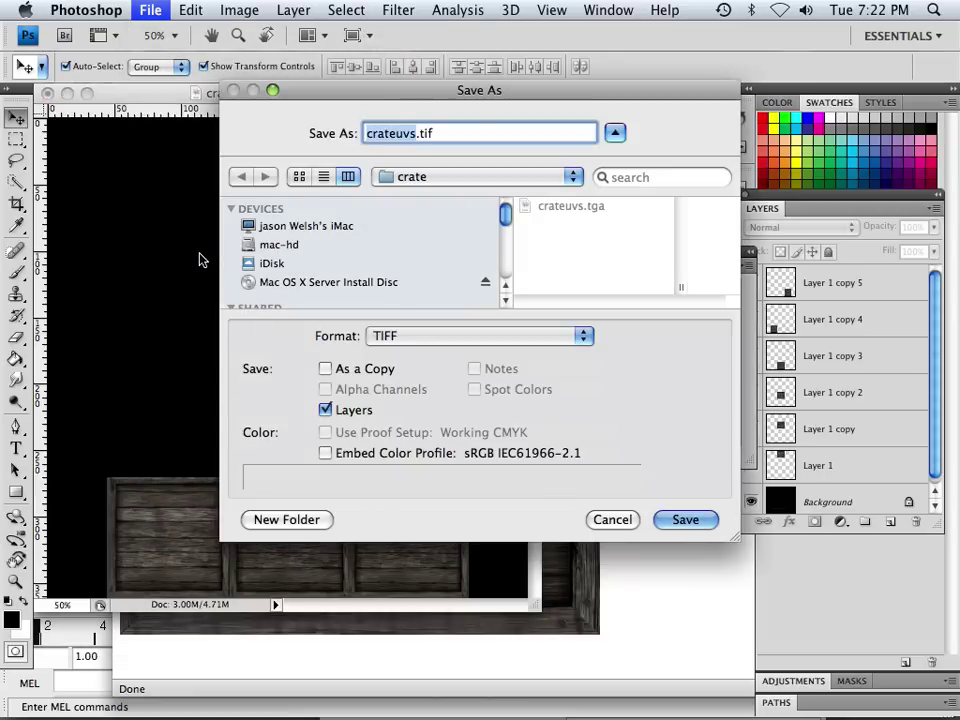
pyautogui.moveTo(340, 100); pyautogui.dragTo(276, 130)
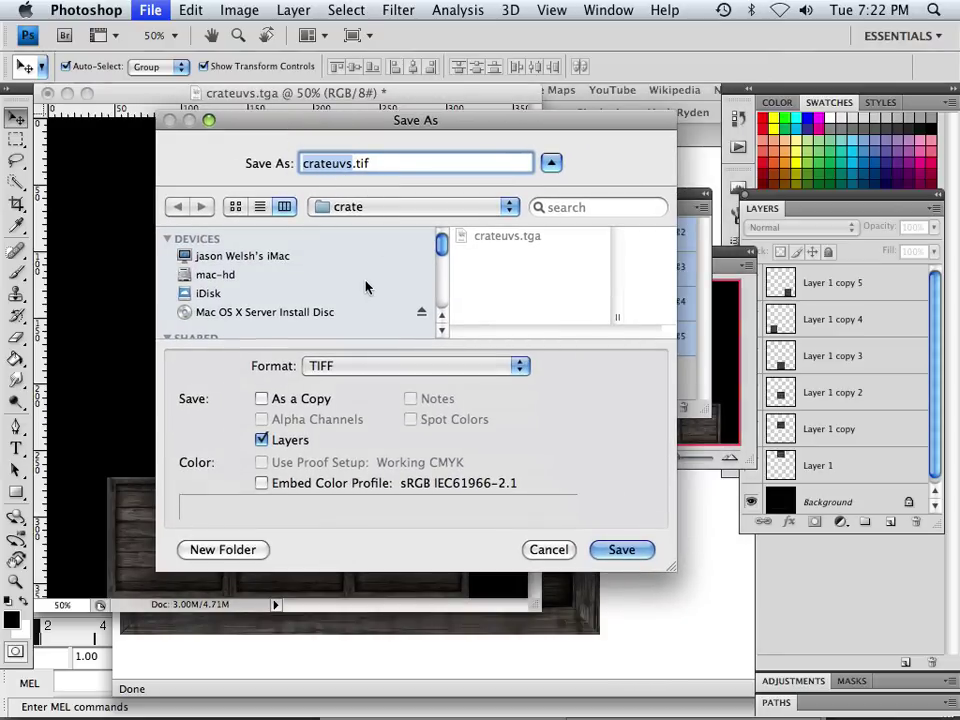
pyautogui.click(347, 163)
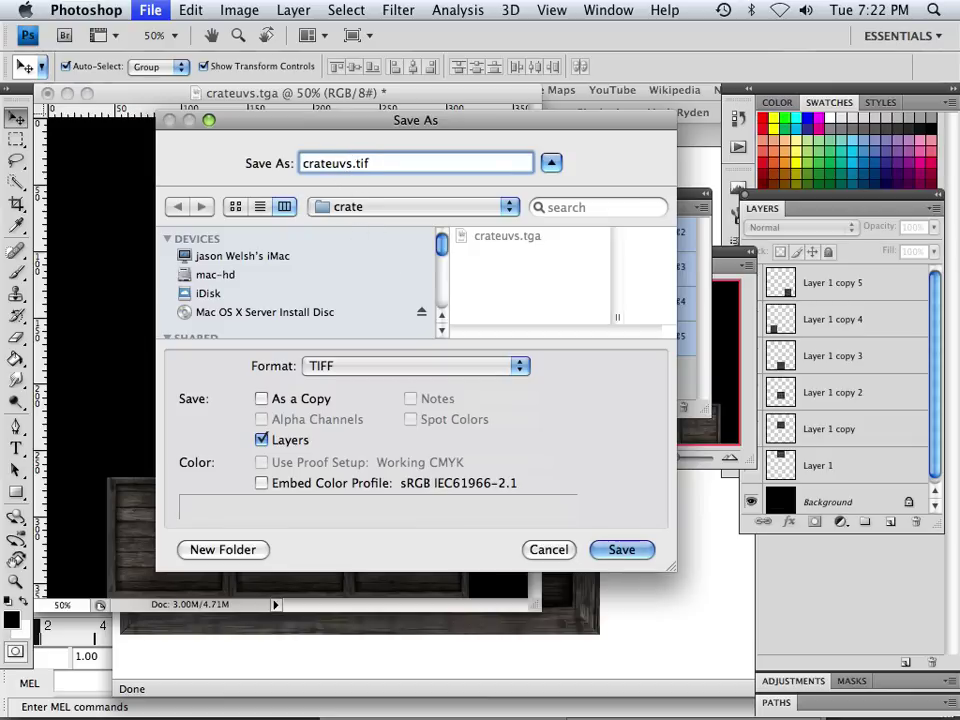
pyautogui.press('Delete')
pyautogui.press('BackSpace')
pyautogui.press('BackSpace')
pyautogui.click(619, 551)
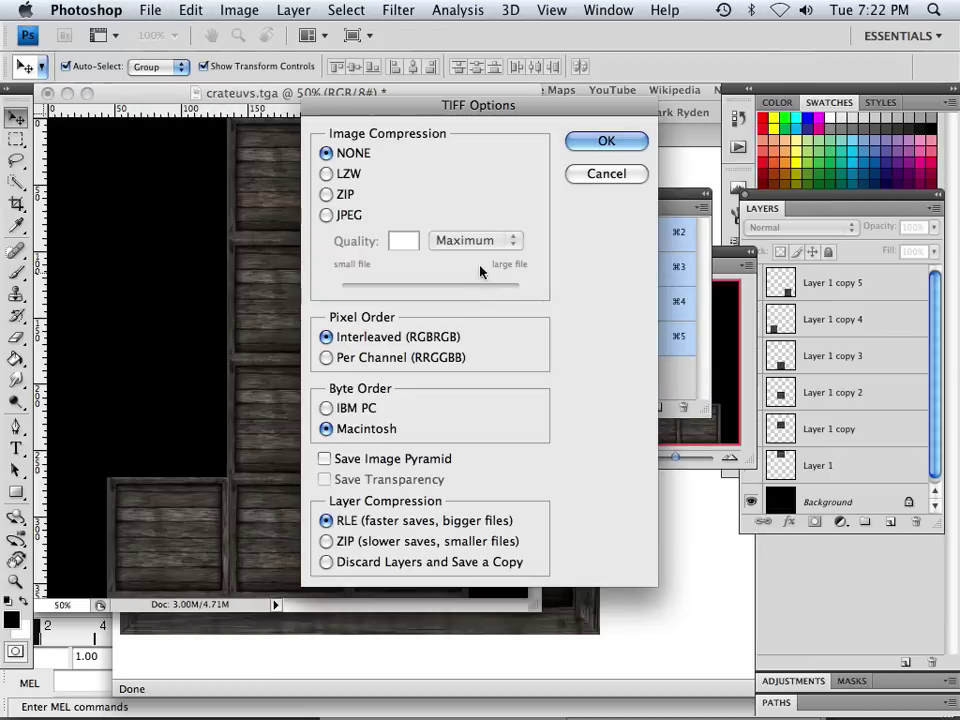
pyautogui.click(606, 141)
pyautogui.click(551, 231)
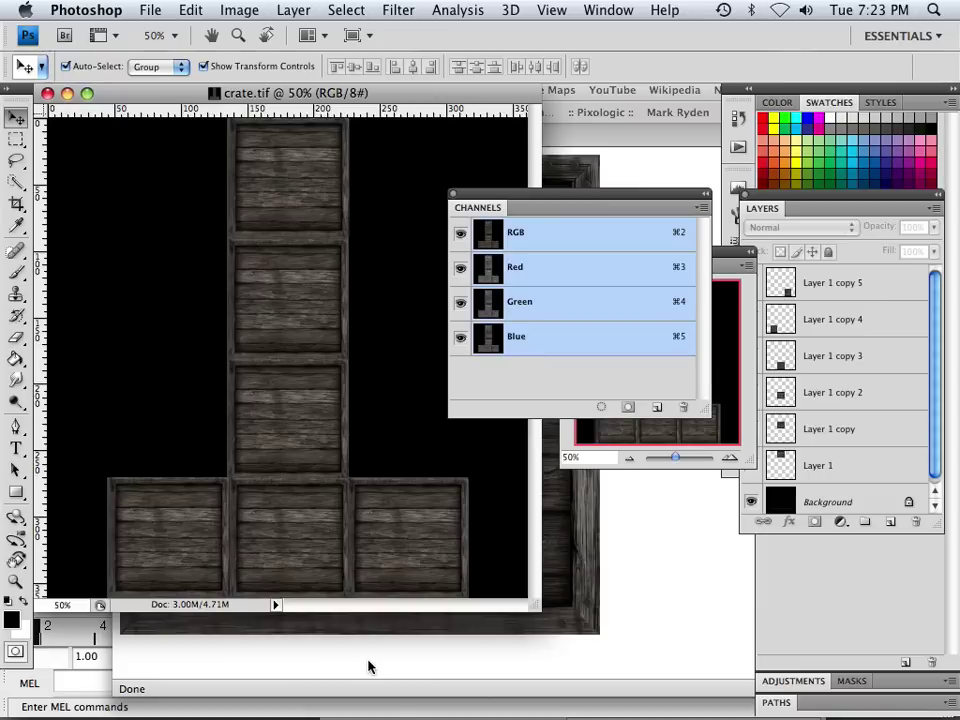
pyautogui.moveTo(426, 692)
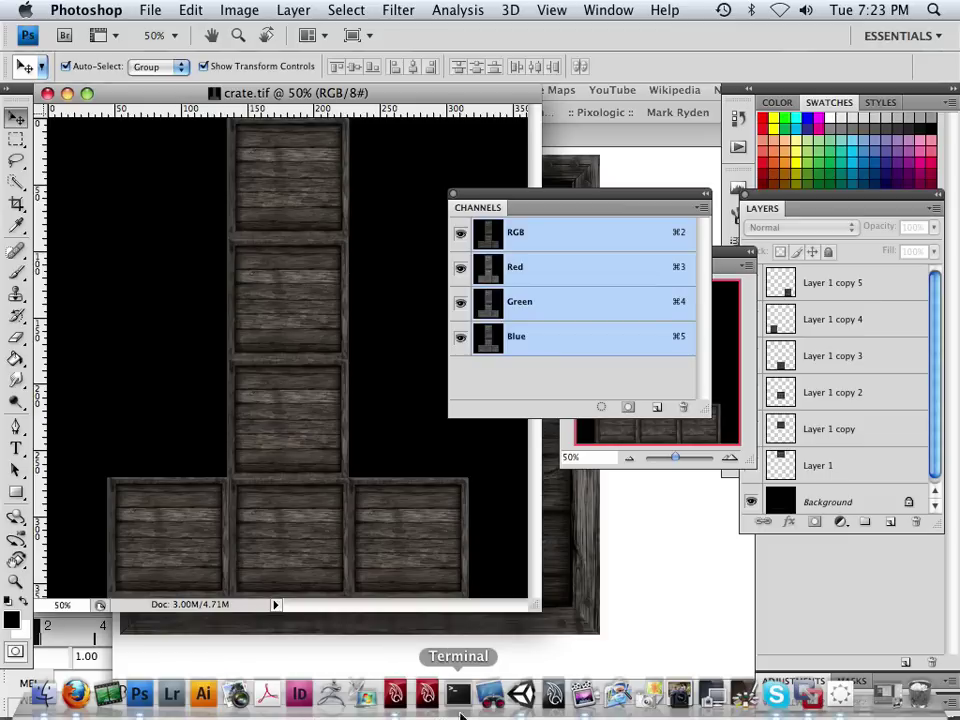
pyautogui.click(521, 693)
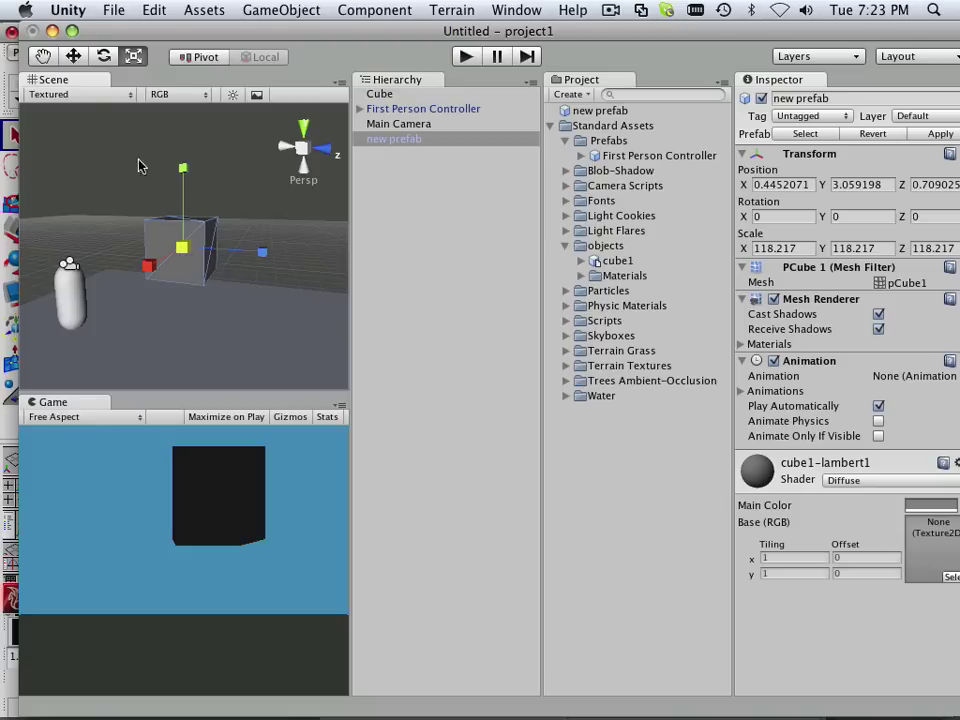
pyautogui.click(52, 33)
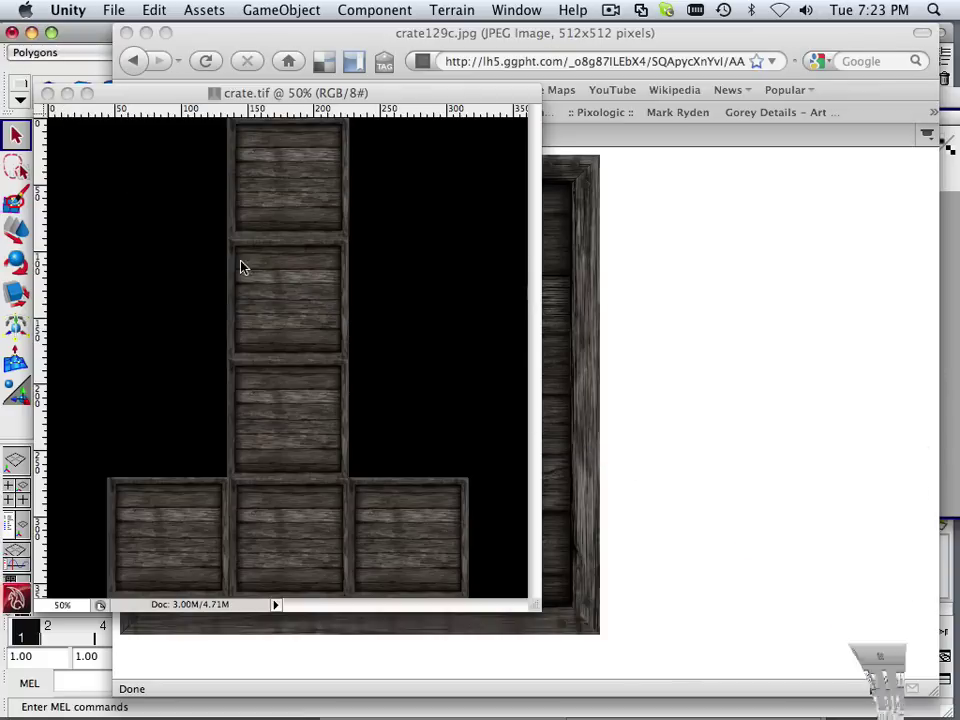
pyautogui.moveTo(176, 710)
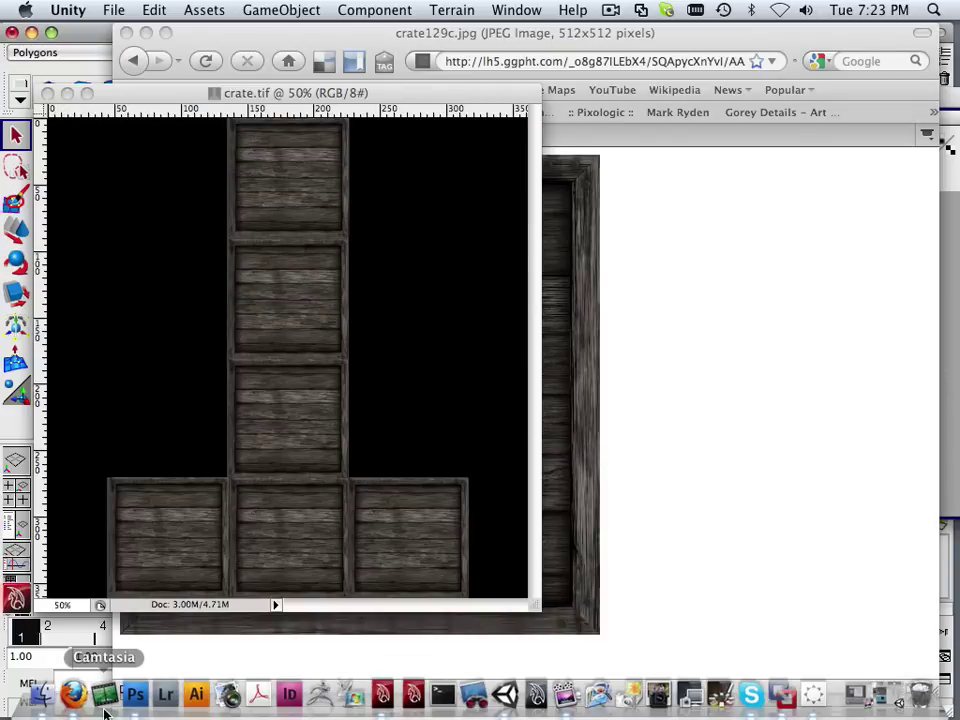
# - Bring Maya back and drag the UV Texture Editor to the lower left, clear of pCube1's attributes
pyautogui.click(382, 694)
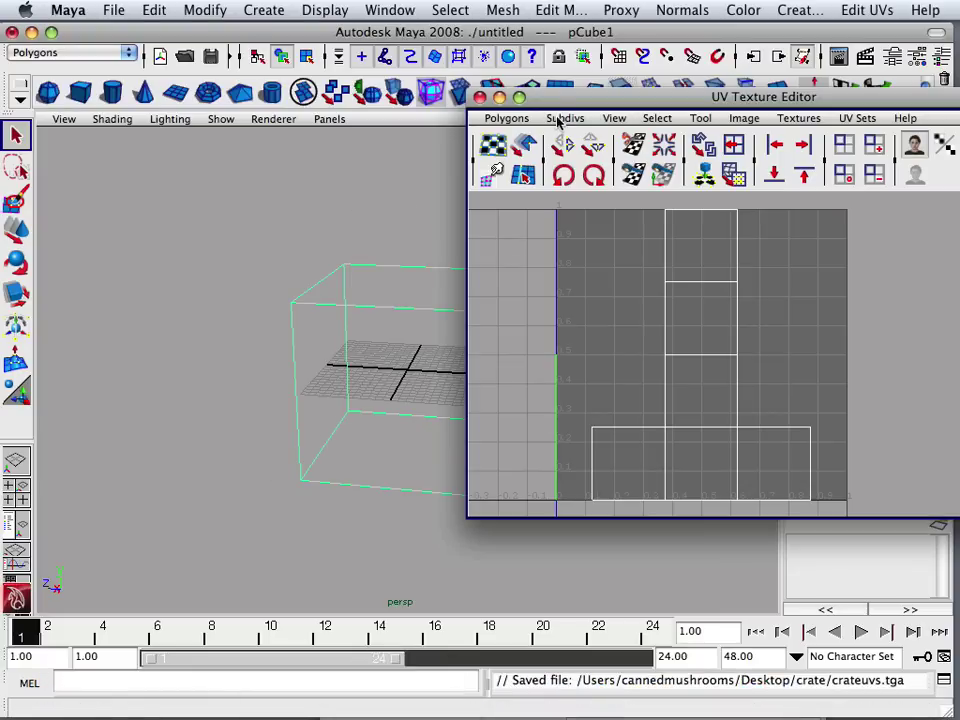
pyautogui.moveTo(558, 107); pyautogui.dragTo(229, 457)
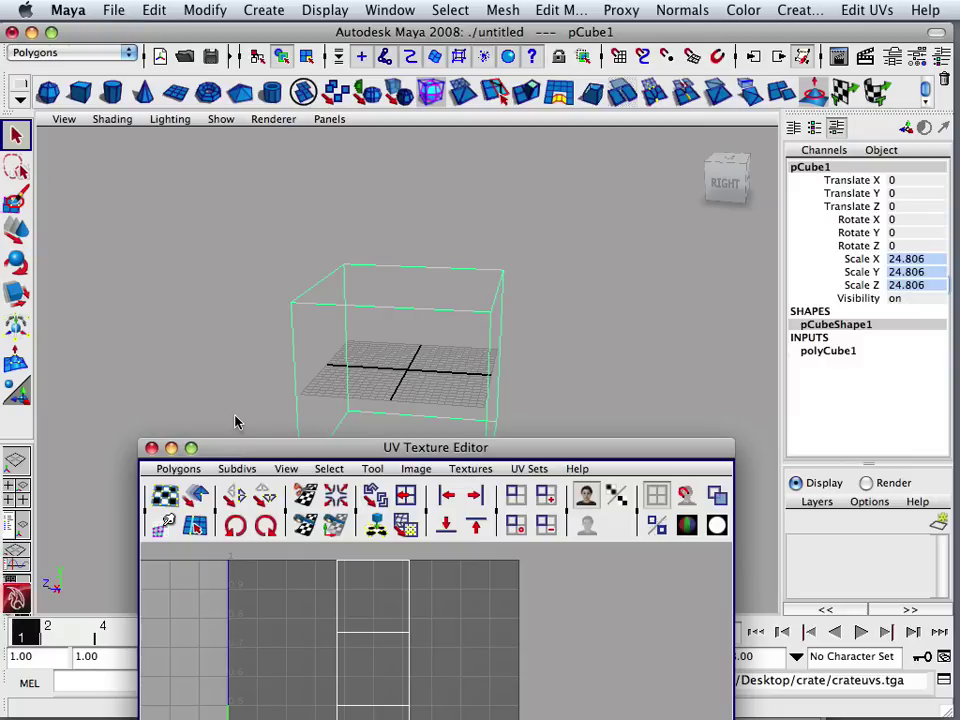